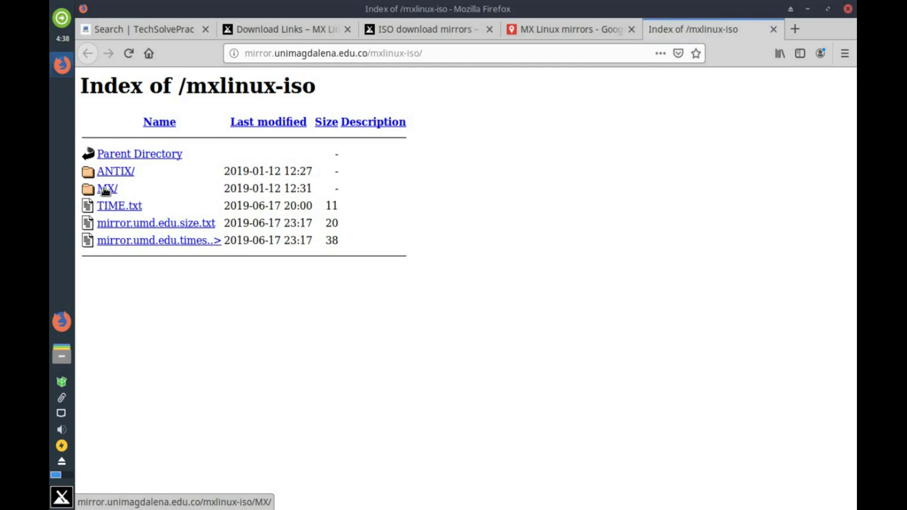
Step: Download MX-18.3_x64.iso from the mirror's MX/Final folder, saving the file to disk
left_click(108, 189)
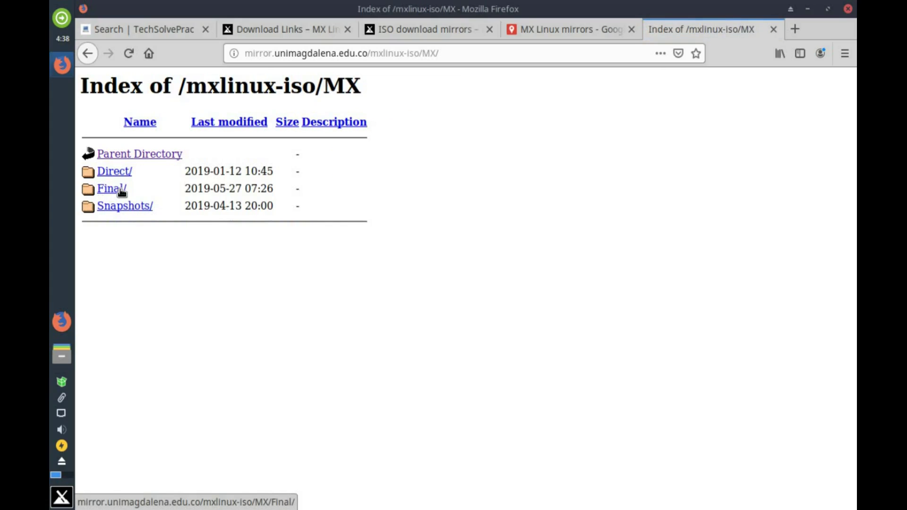
left_click(113, 190)
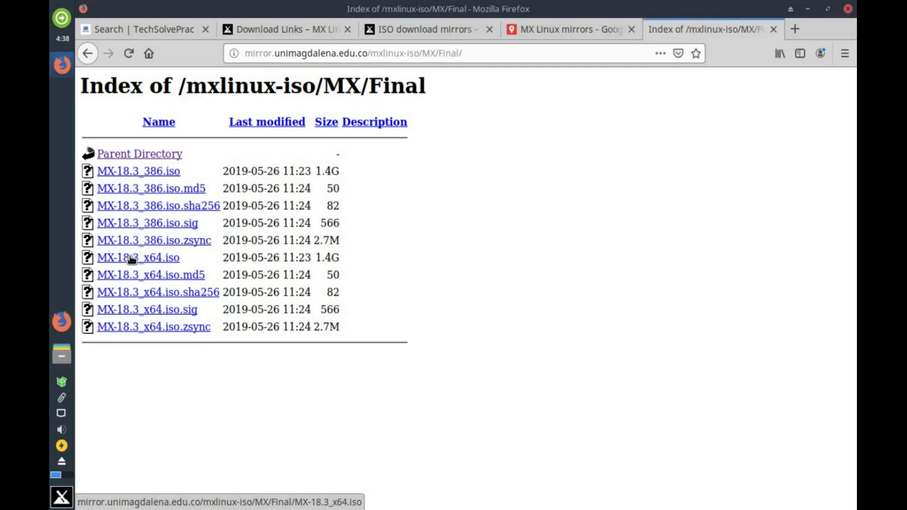
left_click(132, 258)
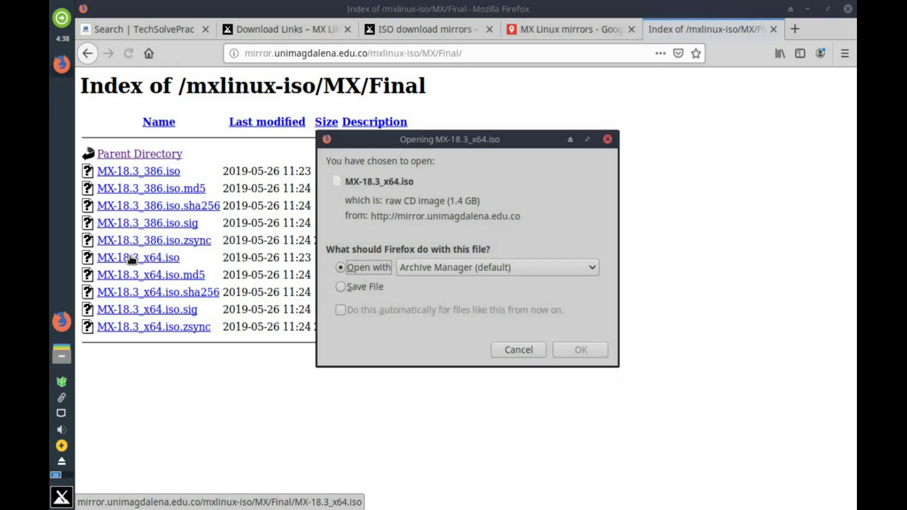
left_click(354, 288)
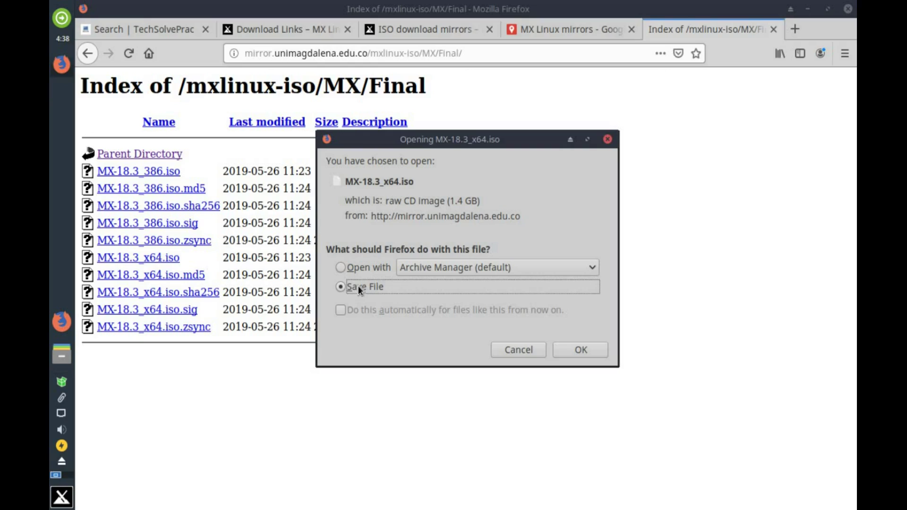
left_click(578, 351)
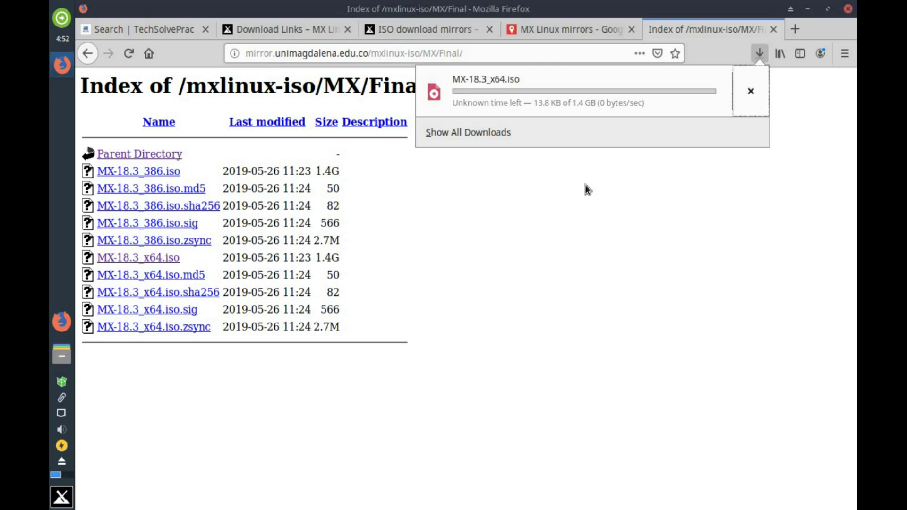
left_click(634, 254)
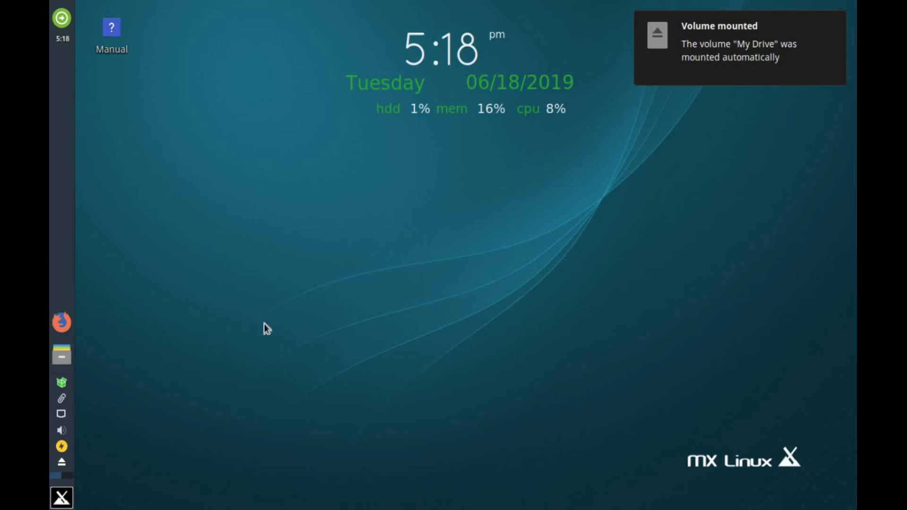
Step: Find MX Live USB Maker by searching the installed applications for "live", launch it and authorize it with the administrative password
left_click(62, 497)
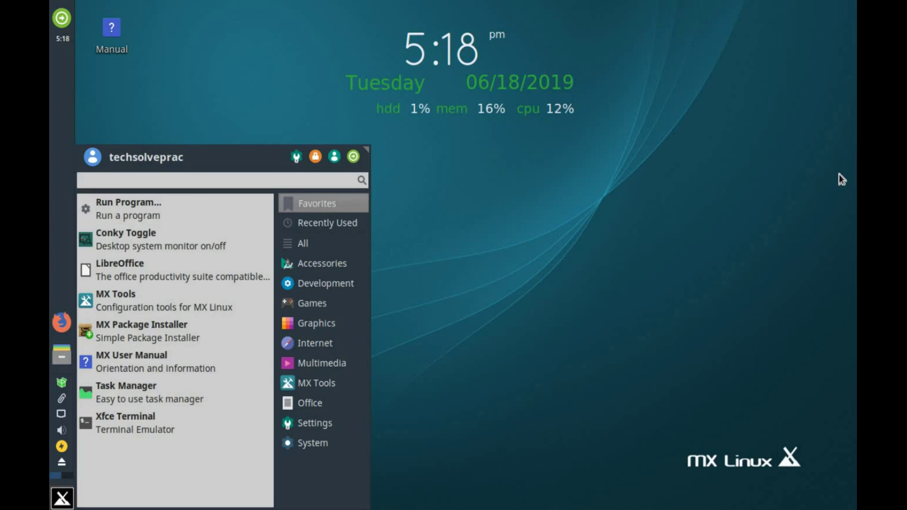
type("live")
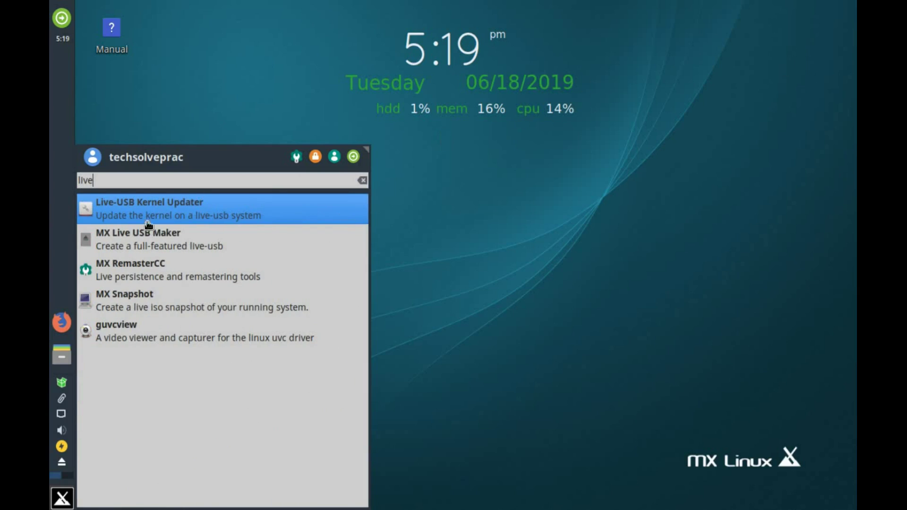
left_click(141, 241)
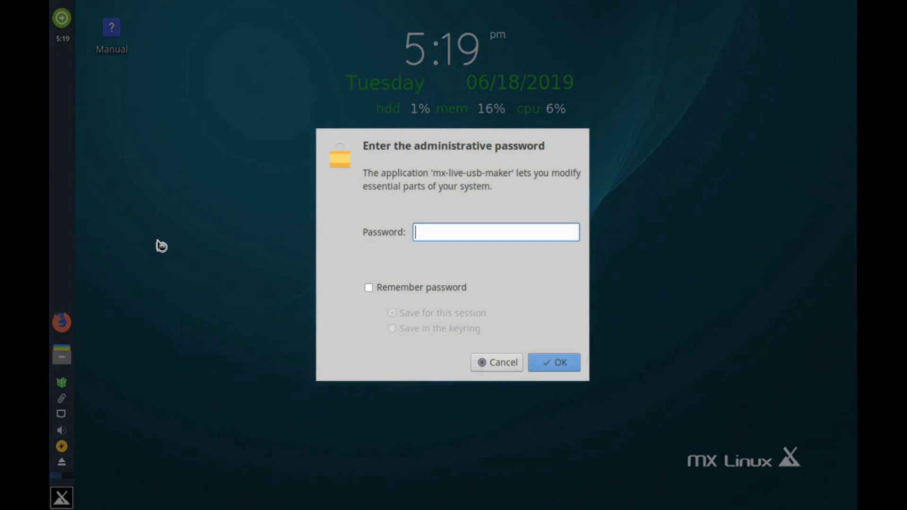
type("••••")
left_click(554, 362)
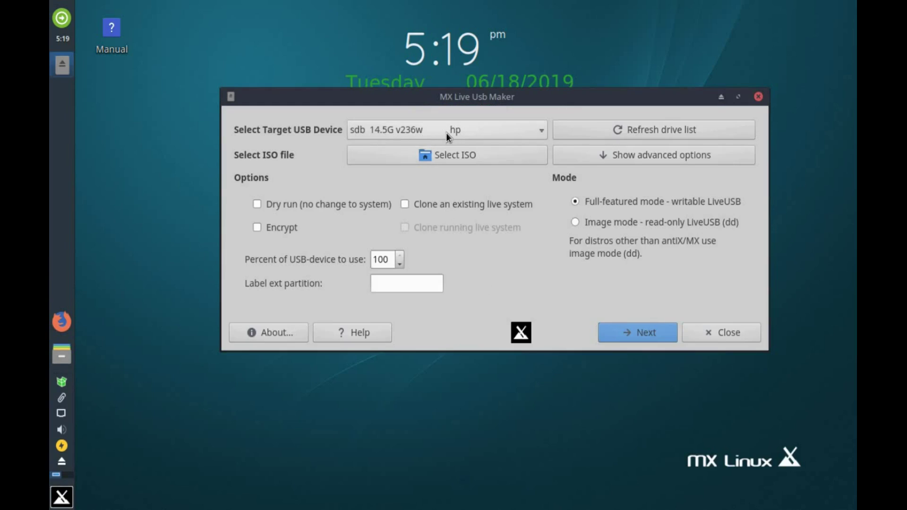
Step: Choose the MX-18.3 x64 ISO in the Downloads folder as the image to write to the USB drive
left_click(443, 158)
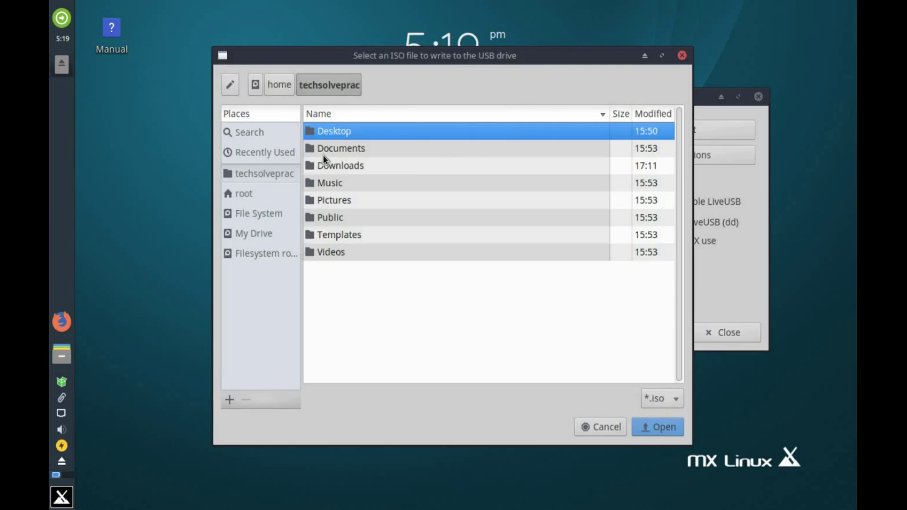
double_click(339, 163)
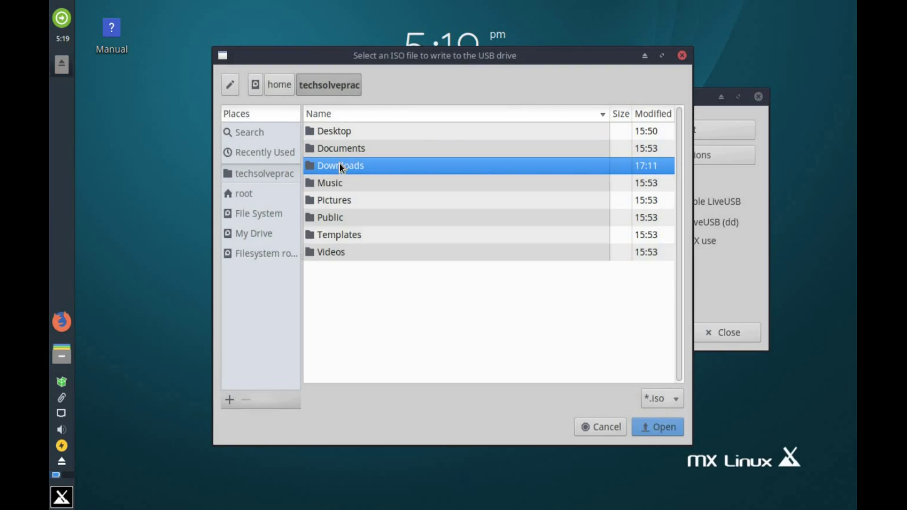
left_click(656, 428)
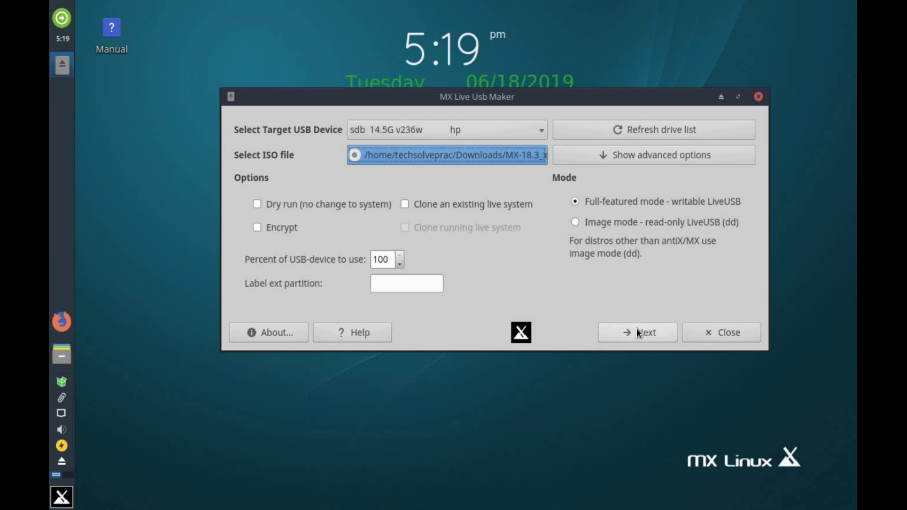
Step: Write the live USB in full-featured writable LiveUSB mode and close the maker once the drive is created
left_click(596, 200)
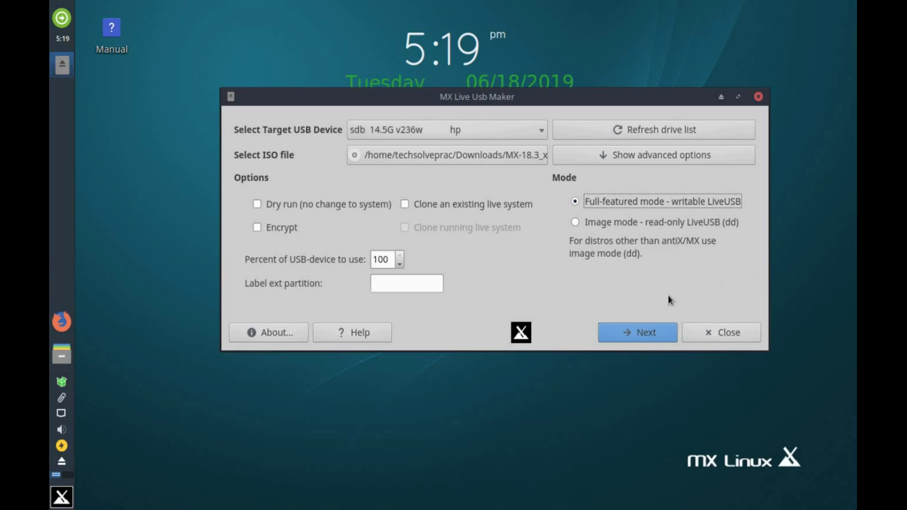
left_click(645, 331)
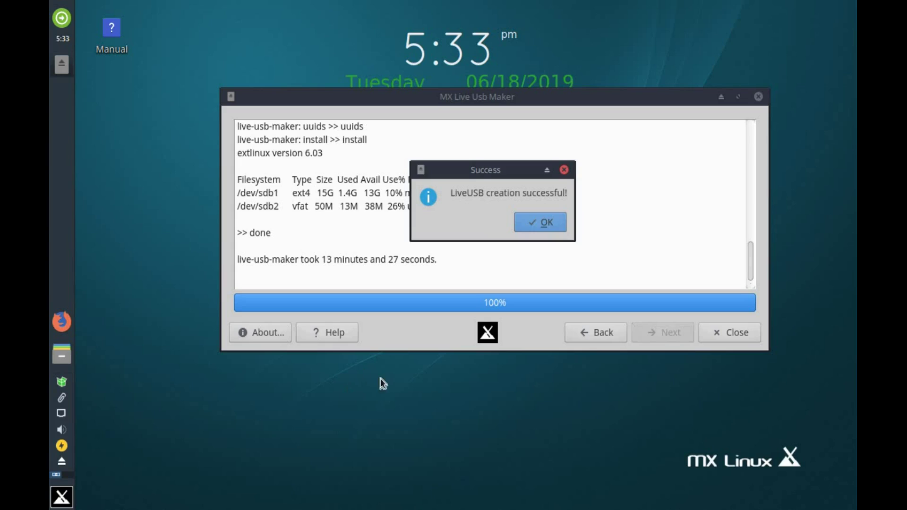
left_click(527, 221)
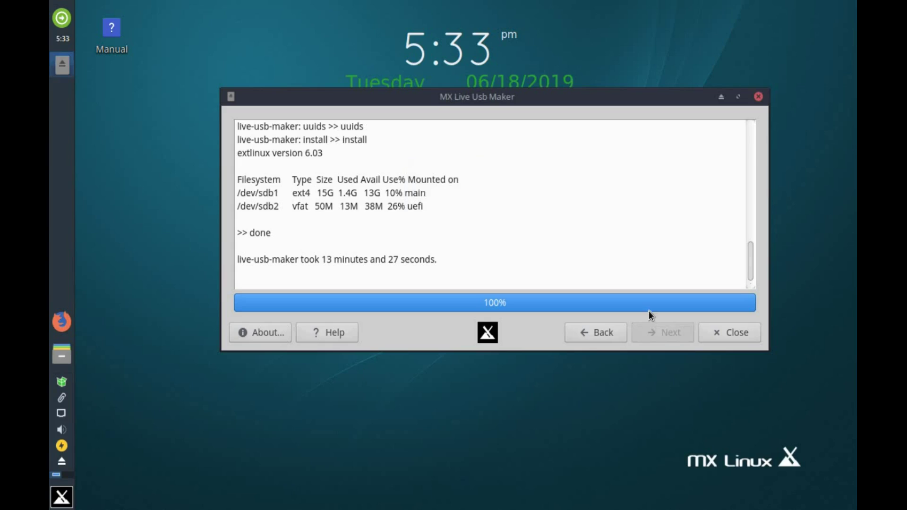
left_click(733, 334)
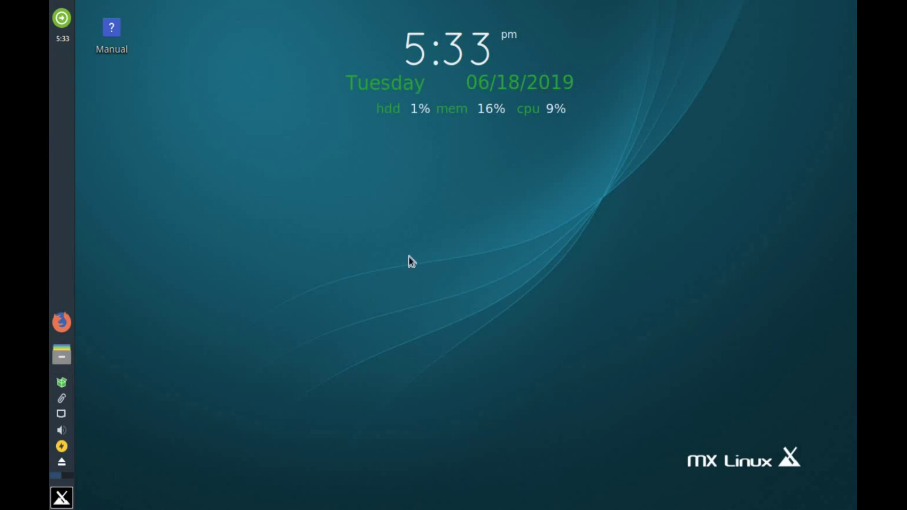
Step: Examine the contents of the MX-Live-usb drive in the file manager, and close the window
left_click(70, 356)
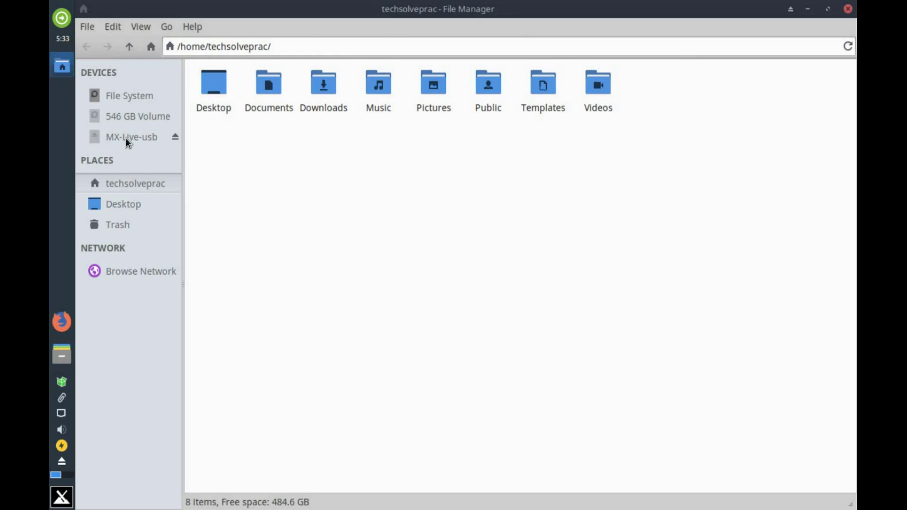
left_click(129, 139)
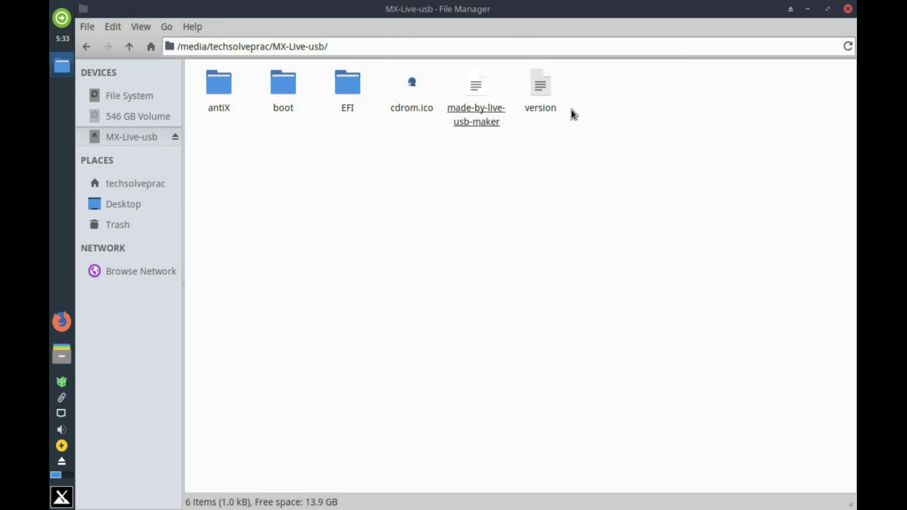
left_click(848, 8)
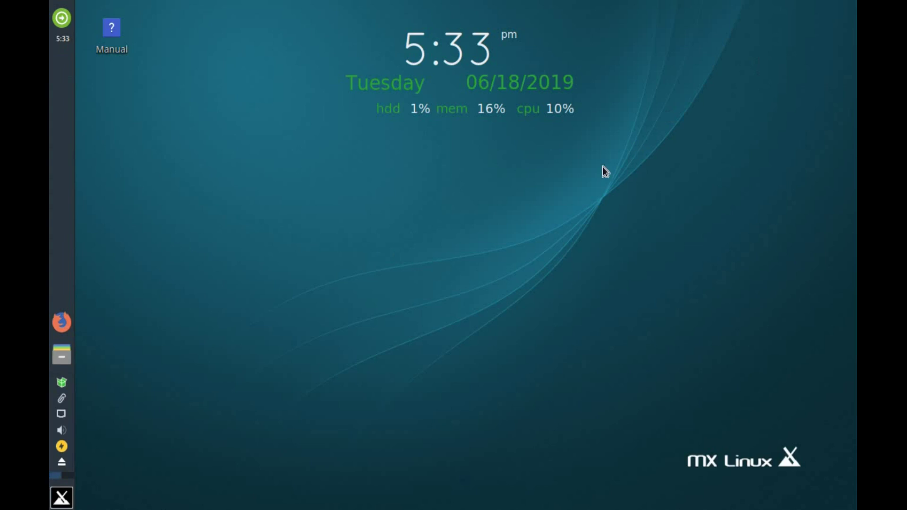
Step: Restart the computer from the desktop session
left_click(66, 500)
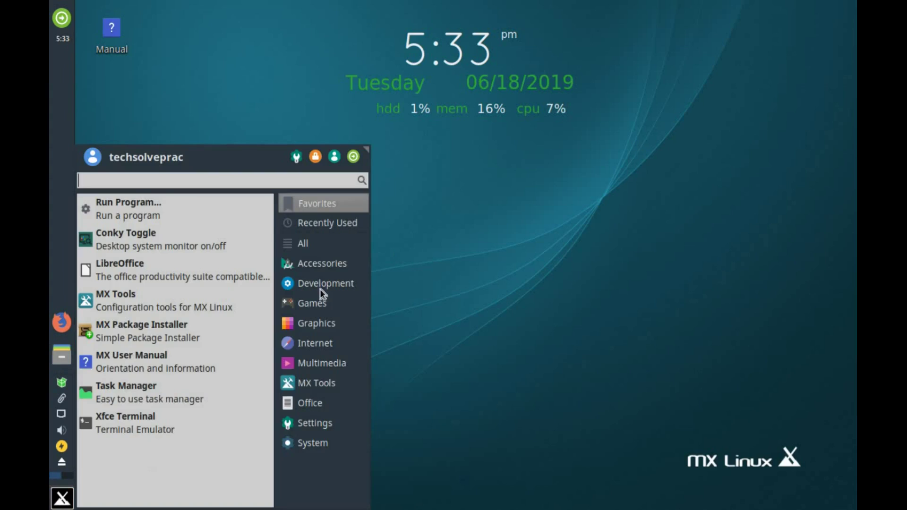
left_click(351, 157)
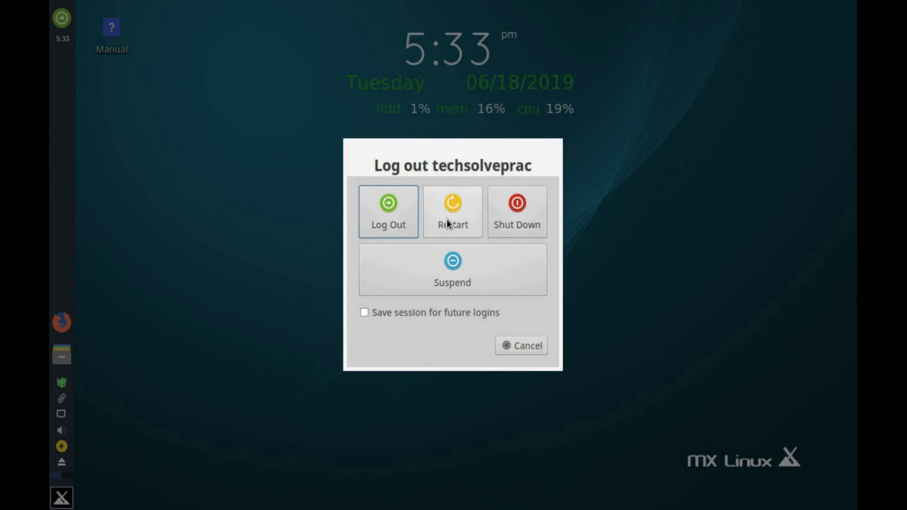
left_click(447, 220)
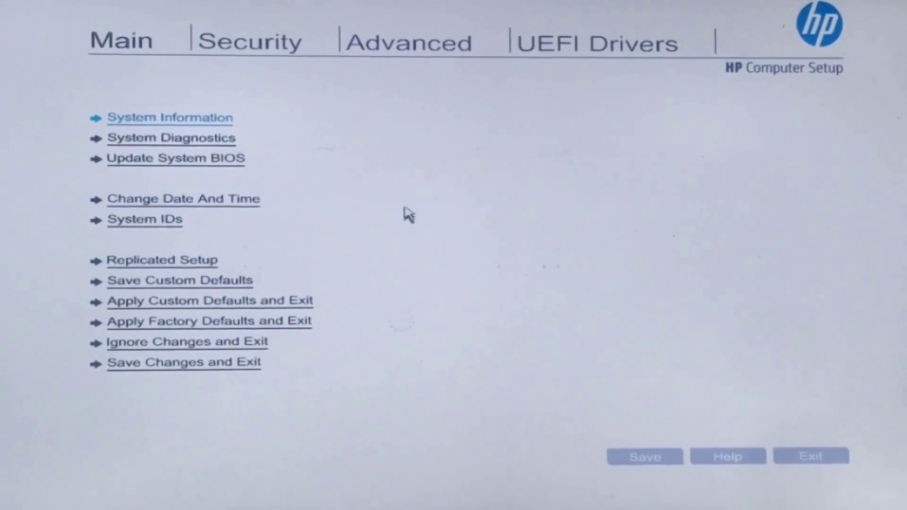
Step: Enable USB Storage Boot in the HP Computer Setup boot options, save the changes and exit the setup
left_click(395, 54)
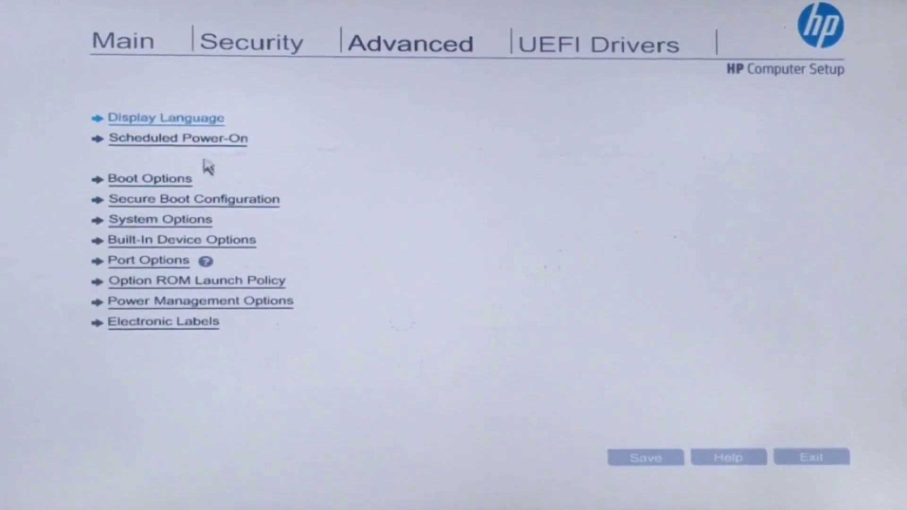
left_click(174, 183)
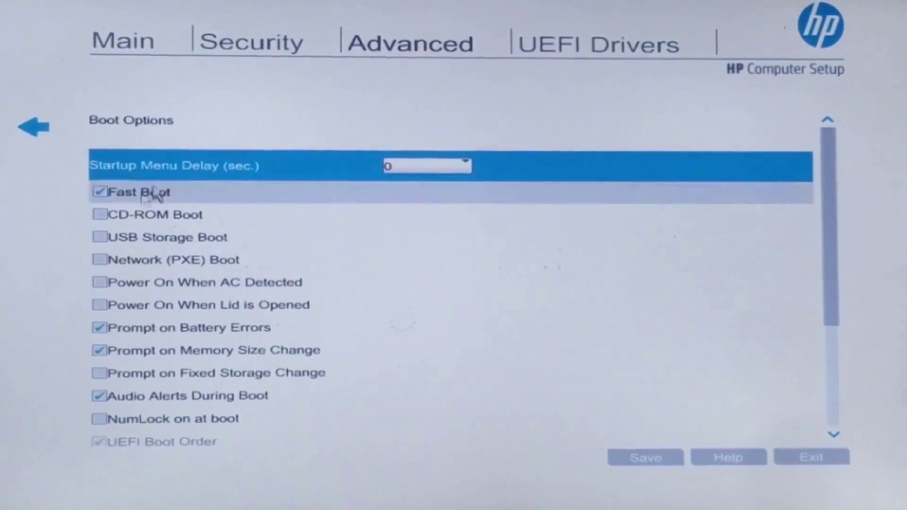
left_click(101, 238)
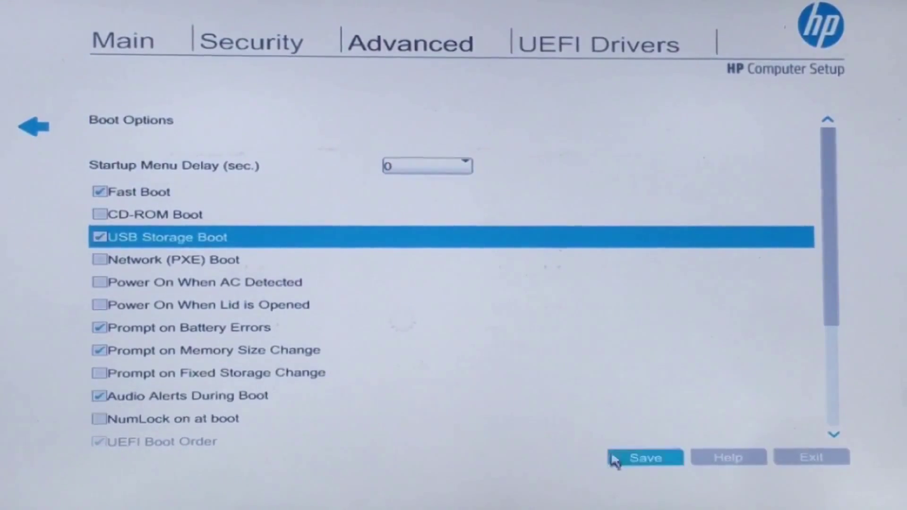
left_click(642, 460)
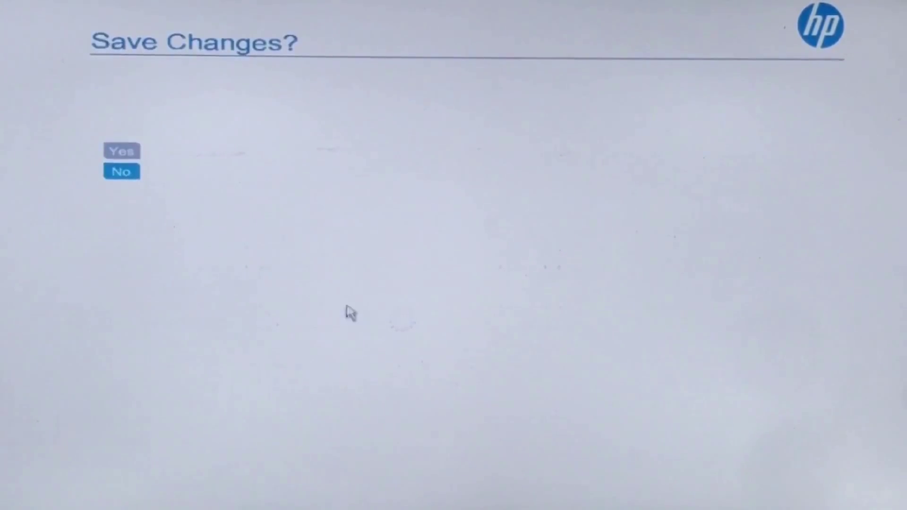
left_click(123, 154)
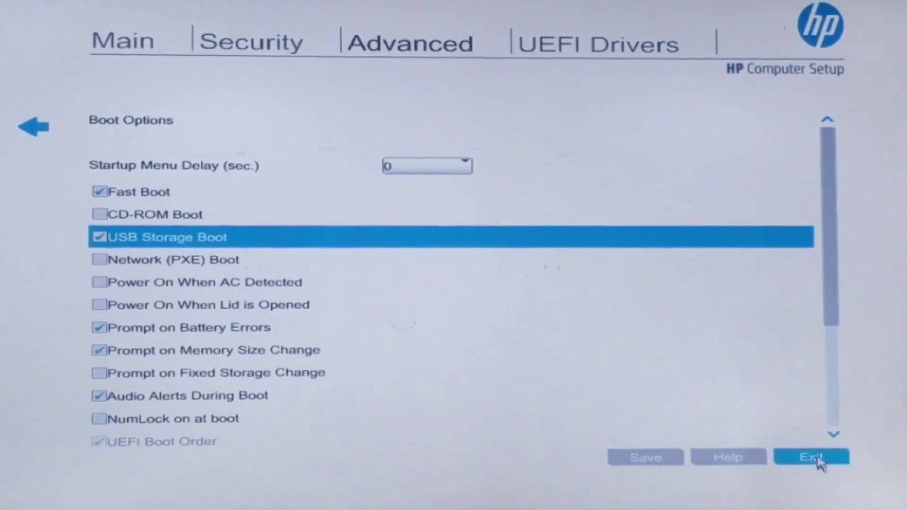
left_click(821, 461)
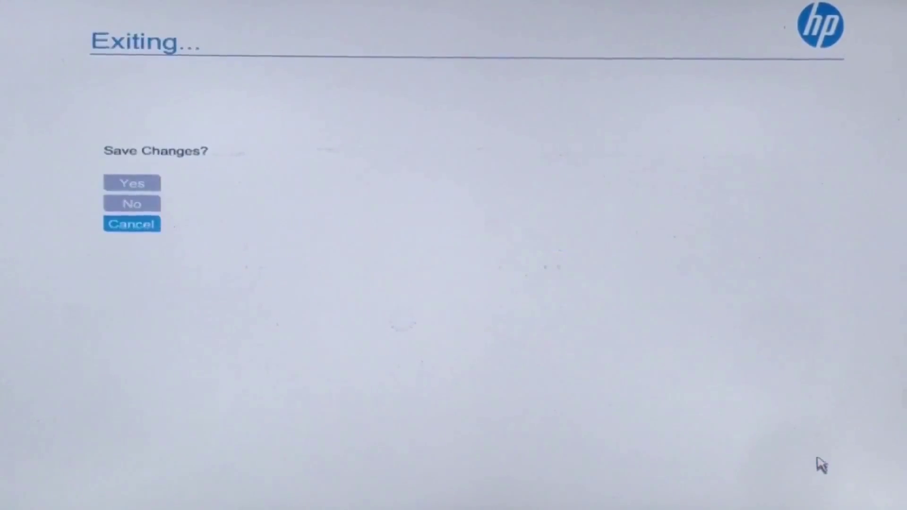
left_click(142, 183)
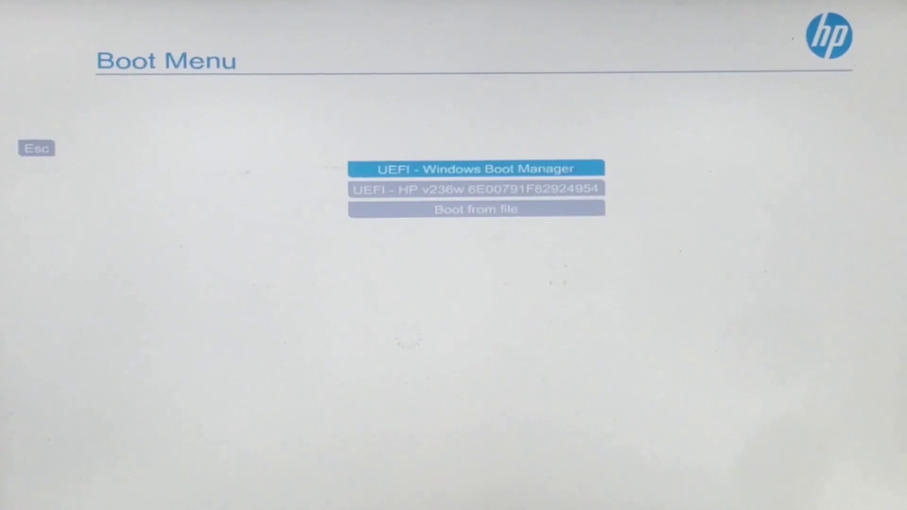
Step: Boot from the UEFI HP v236w USB drive and start the MX-18.3 x64 (May 26, 2019) live system
key("Down")
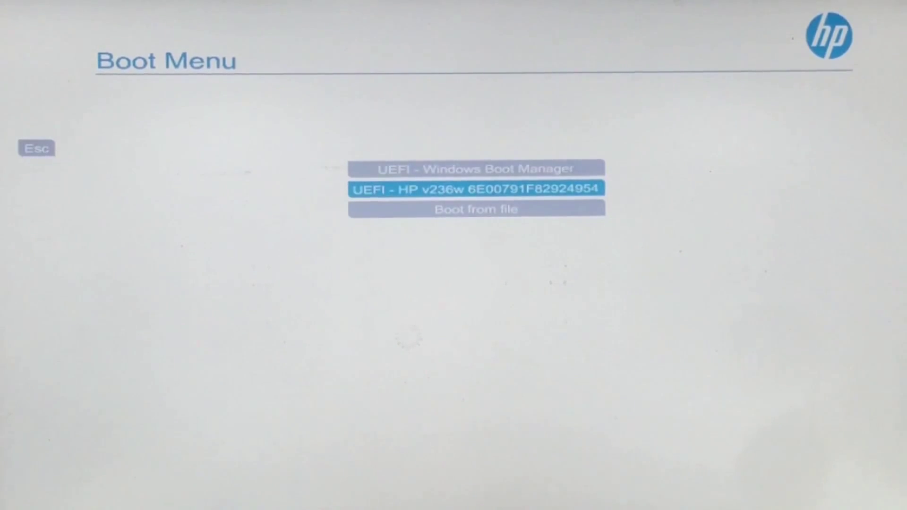
key("Return")
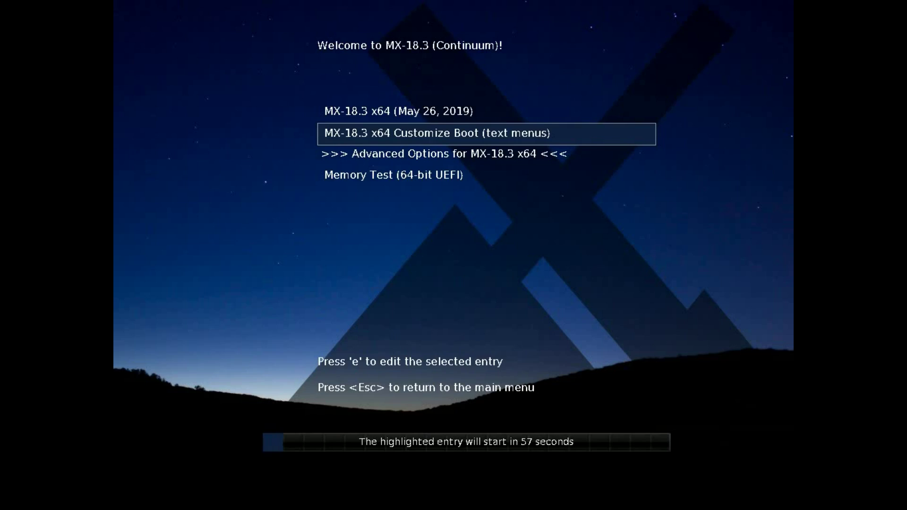
key("Up")
key("Return")
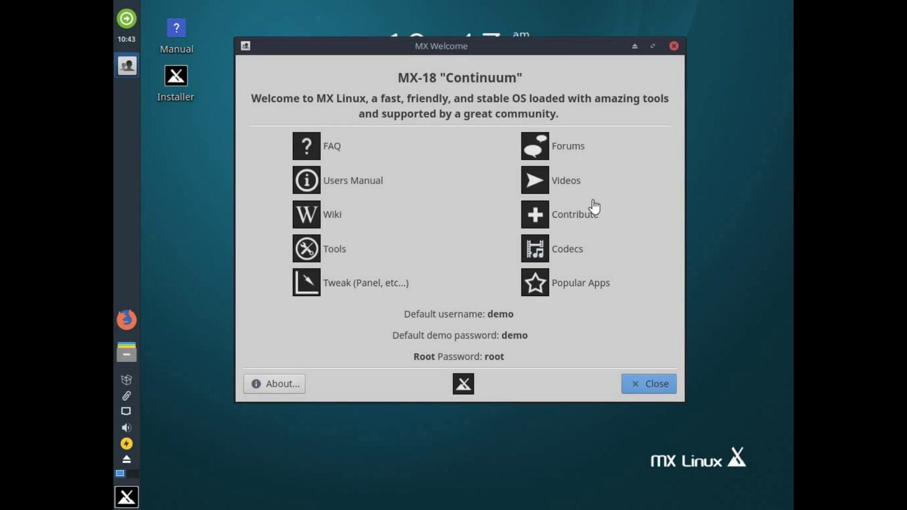
Step: Close the MX Welcome window and create an empty file named "Created on Flash Drive session" on the desktop
left_click(645, 387)
right_click(347, 198)
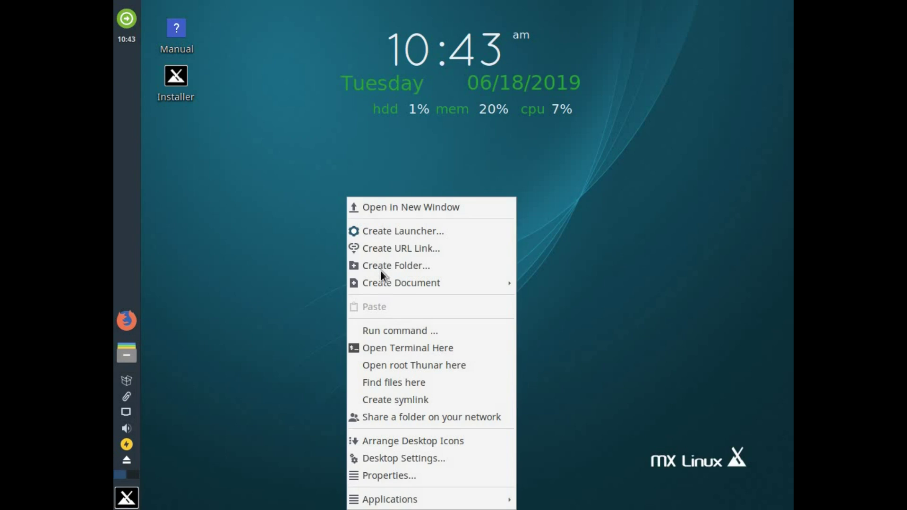
mouse_move(387, 283)
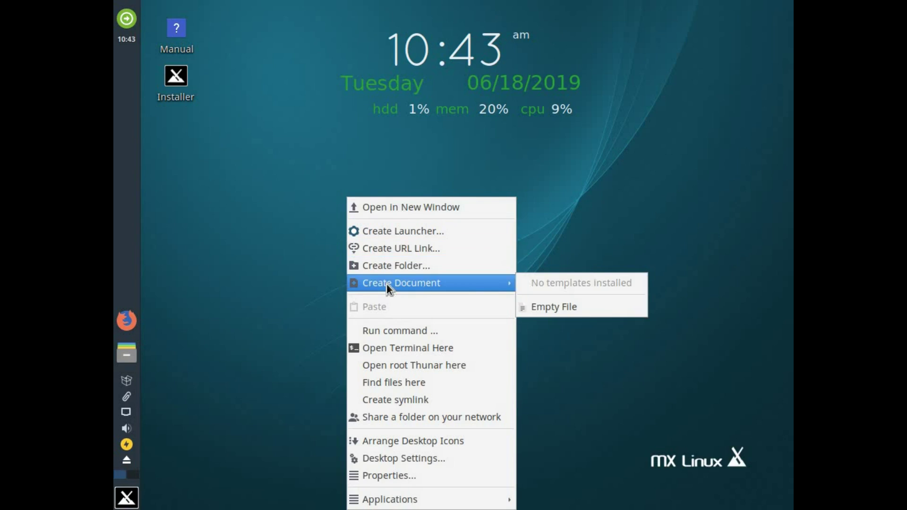
left_click(530, 307)
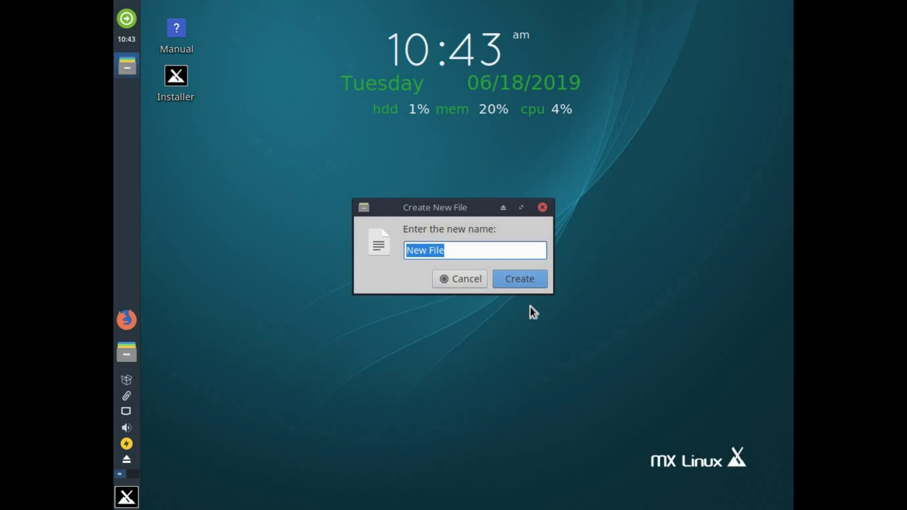
type("Created on ")
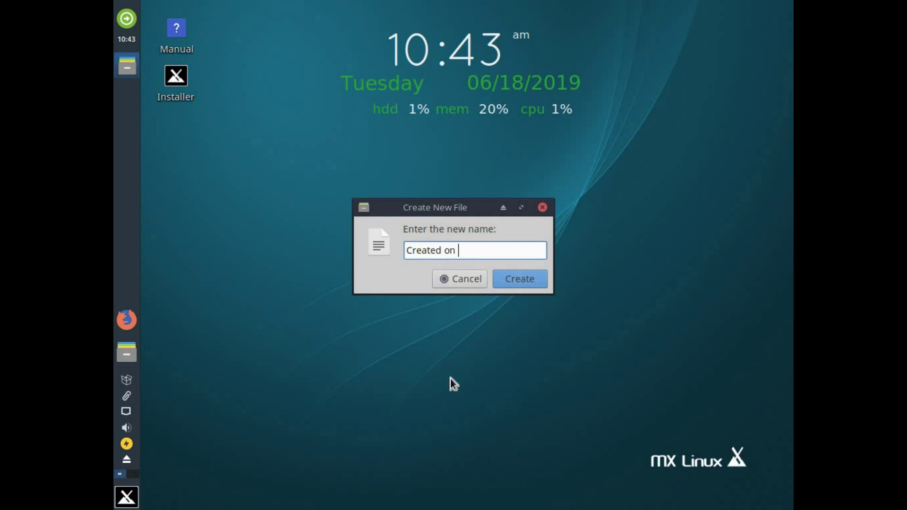
type("Flash Dr")
type("ive session")
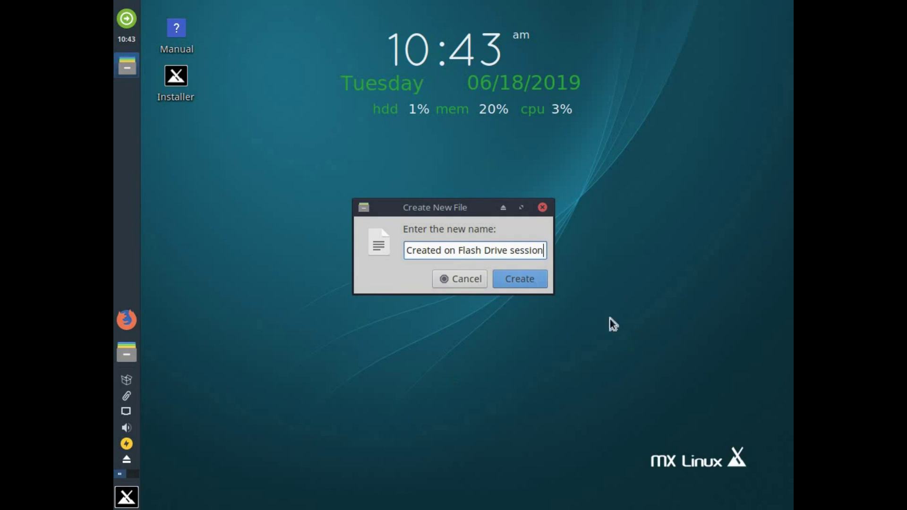
left_click(517, 279)
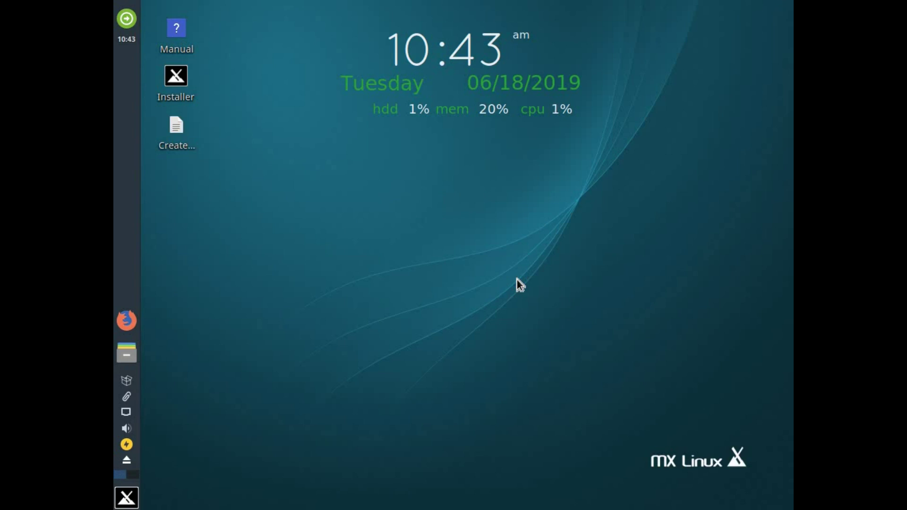
Step: Restart into the MX-18.3 x64 (May 26, 2019) live system and close the MX Welcome window
left_click(127, 497)
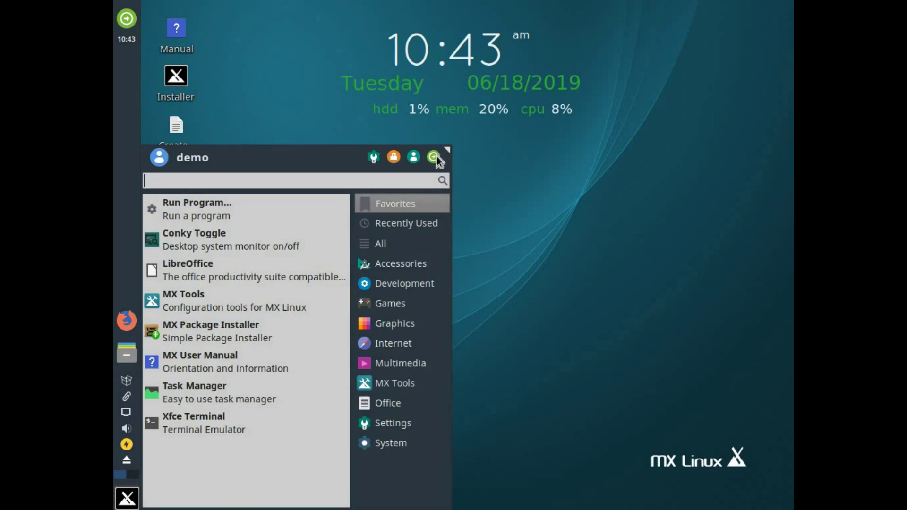
left_click(434, 157)
left_click(463, 214)
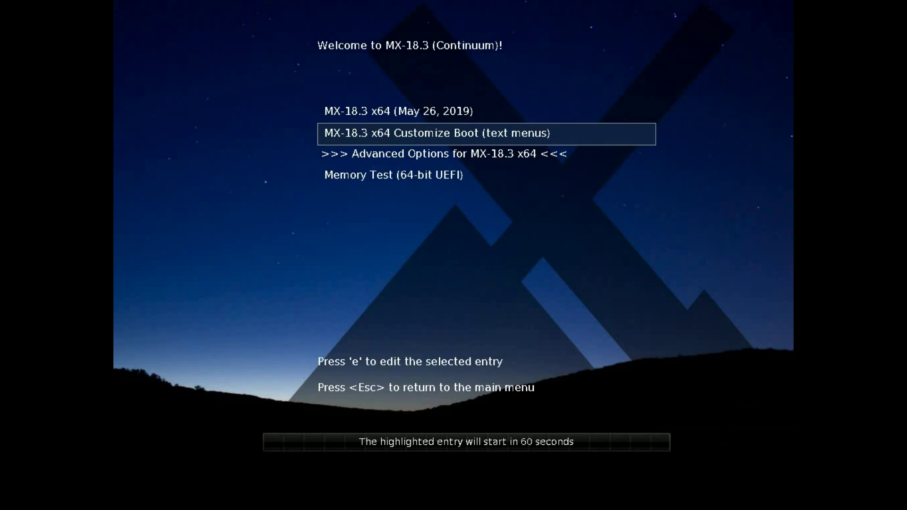
key("Up")
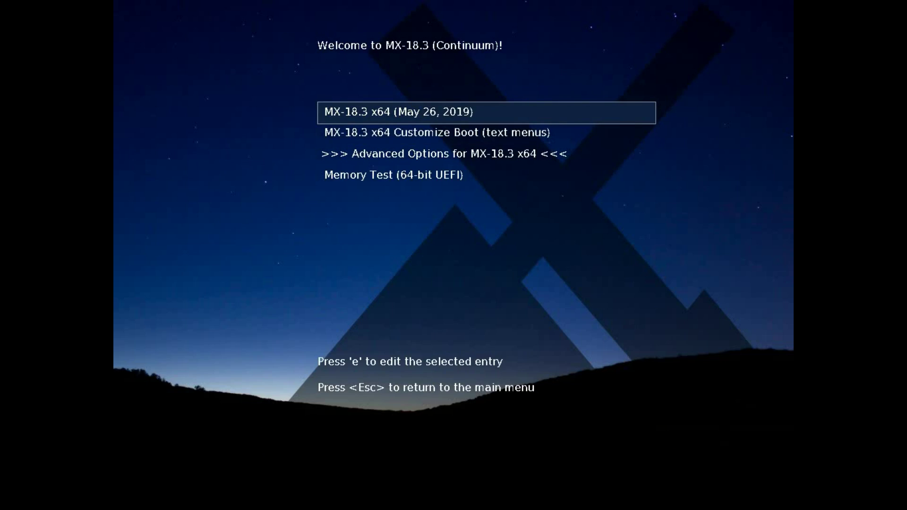
key("Return")
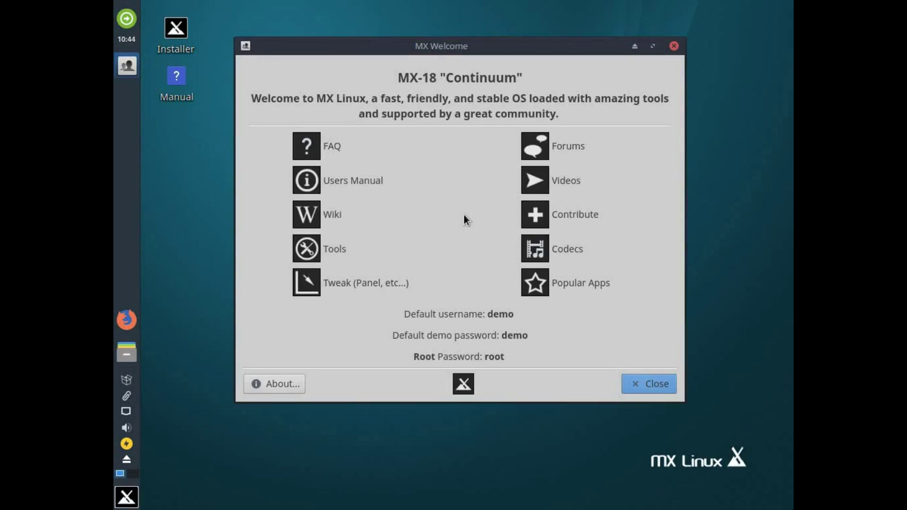
left_click(649, 392)
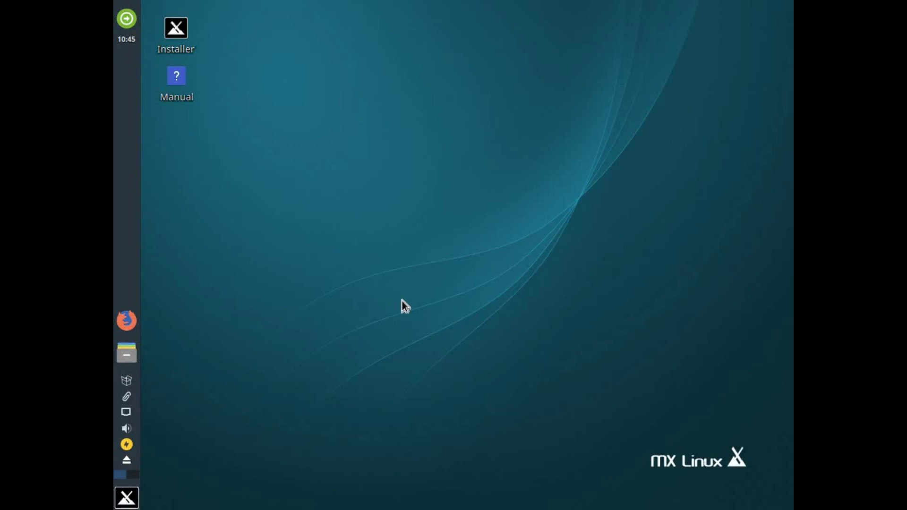
Step: Restart the computer and boot the MX-18.3 x64 Customize Boot (text menus) entry
left_click(126, 497)
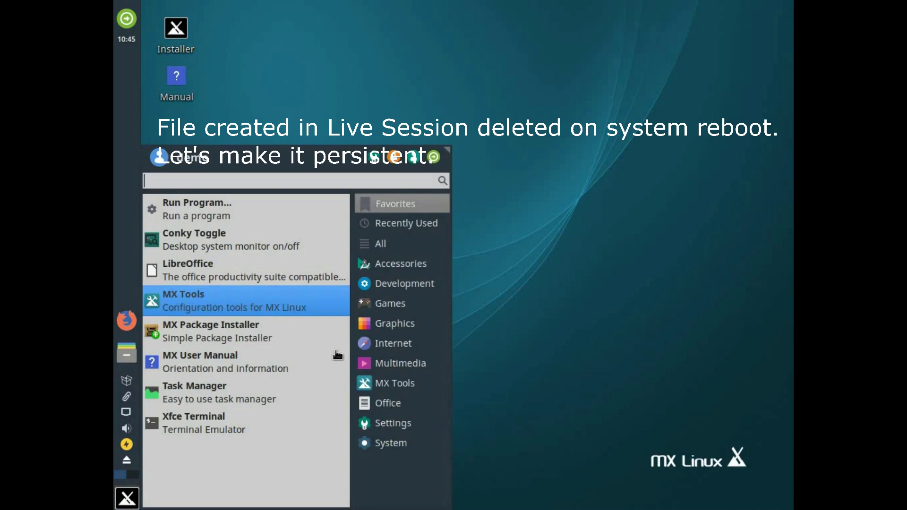
left_click(433, 156)
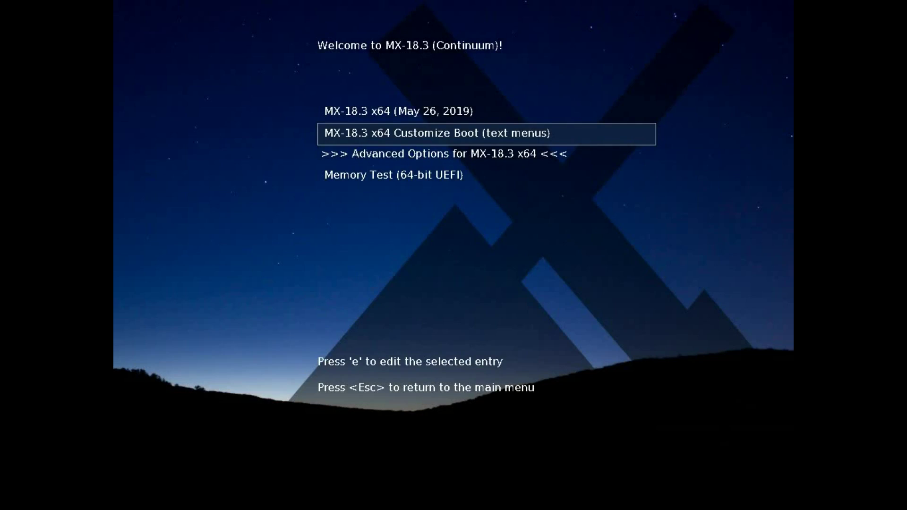
key("Return")
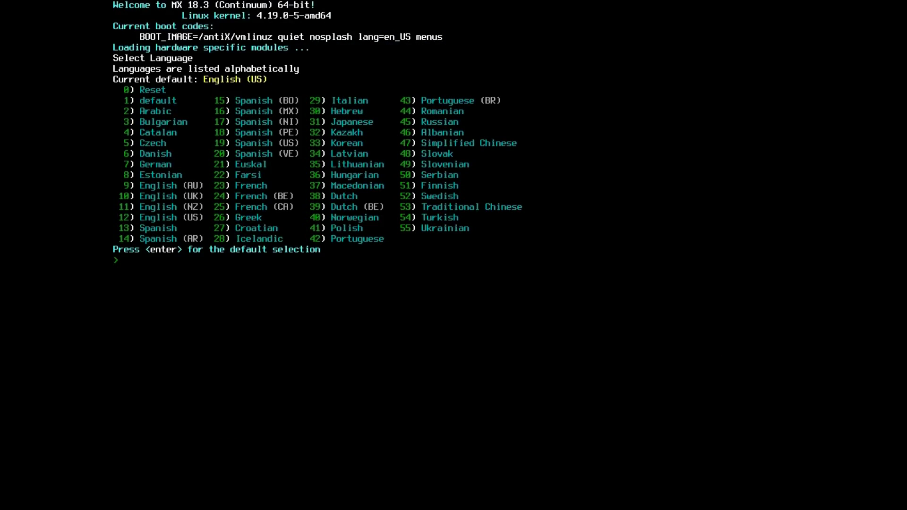
Step: Set the boot language to English (US), keeping the default console columns and the default timezone
type("12")
key("Return")
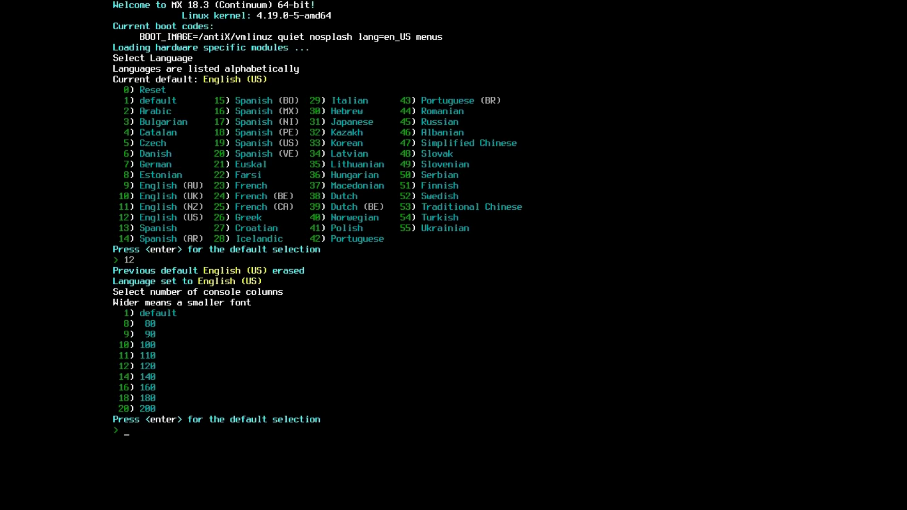
key("Return")
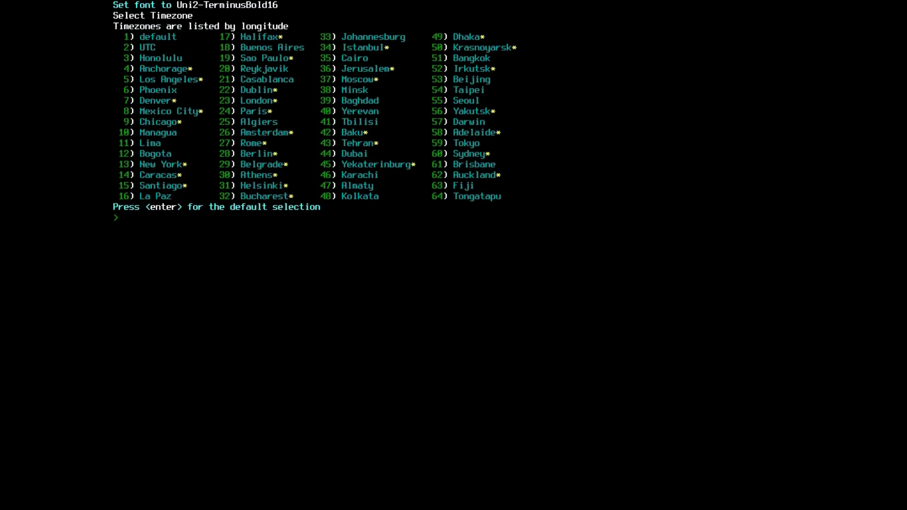
type("1")
key("Return")
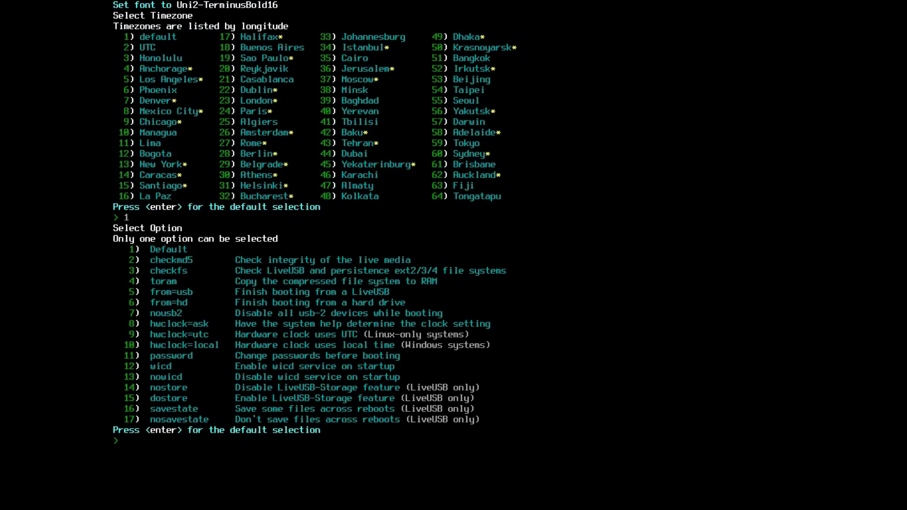
Step: Set the boot option to from=usb and persistence to persist_all, with the default font size
type("5")
key("Return")
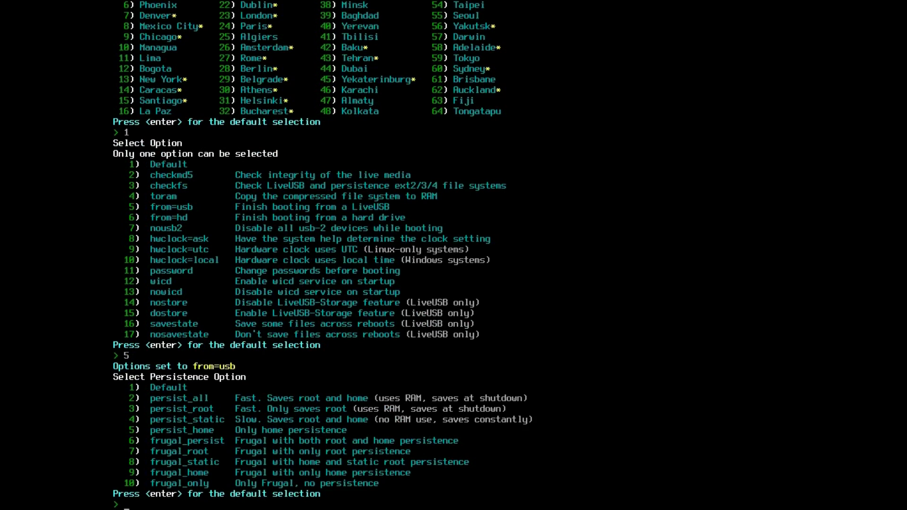
type("2")
key("Return")
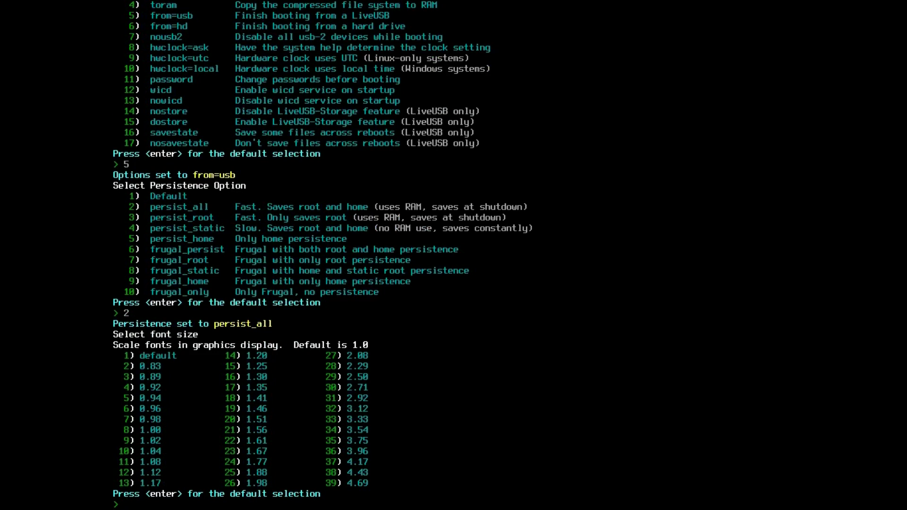
type("1")
key("Return")
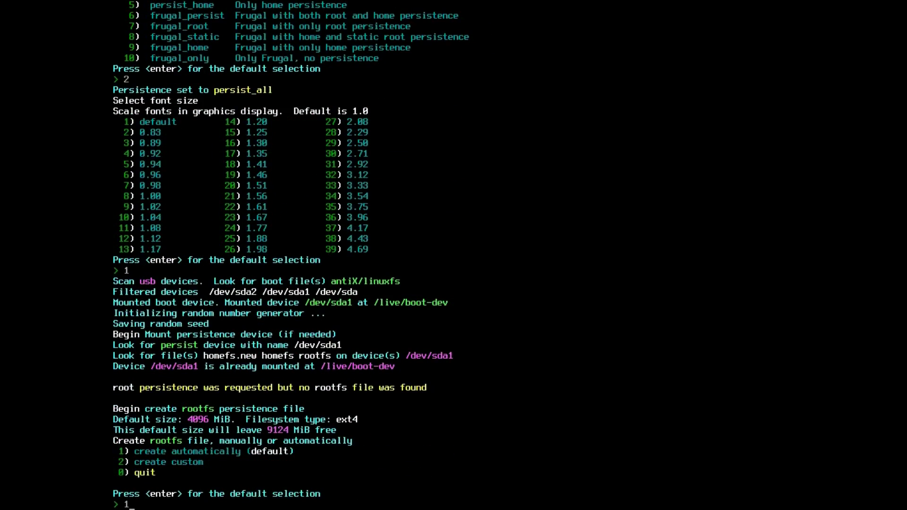
Step: Create the rootfs and homefs persistence files automatically and save the boot changes
type("1")
key("Return")
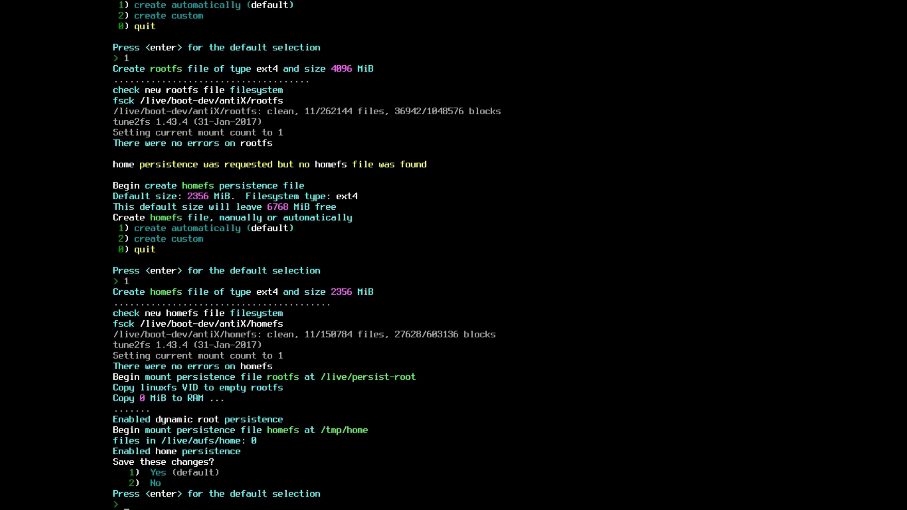
key("Return")
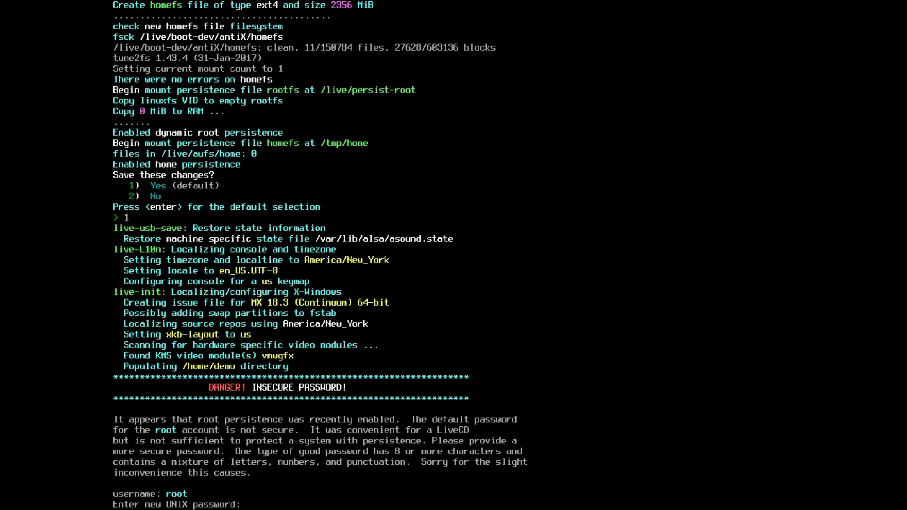
Step: Try to set a new password for the root account
key("Return")
key("Return")
key("Return")
key("Return")
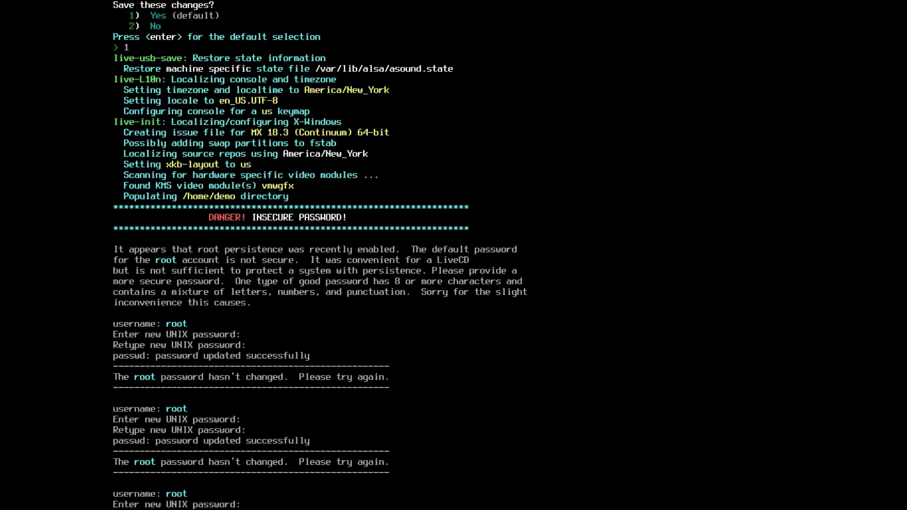
Step: Enter and retype new passwords for the root and demo accounts
key("Return")
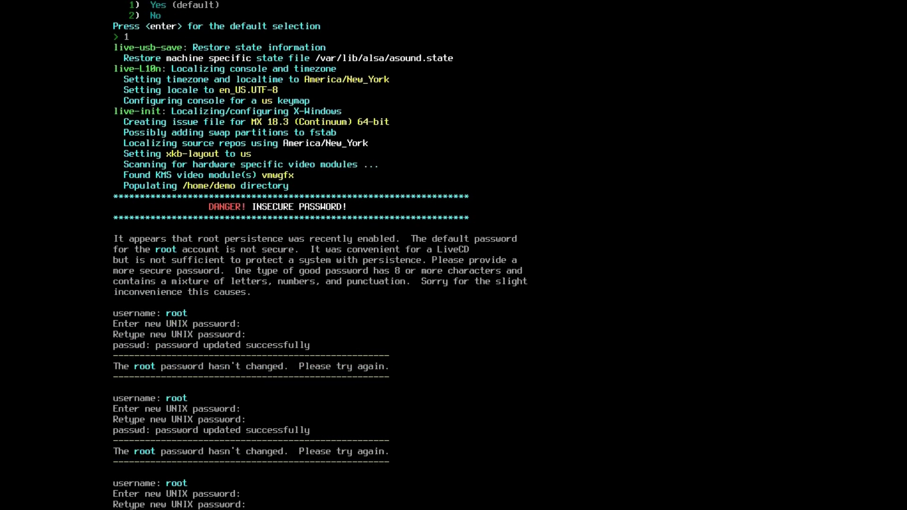
key("Return")
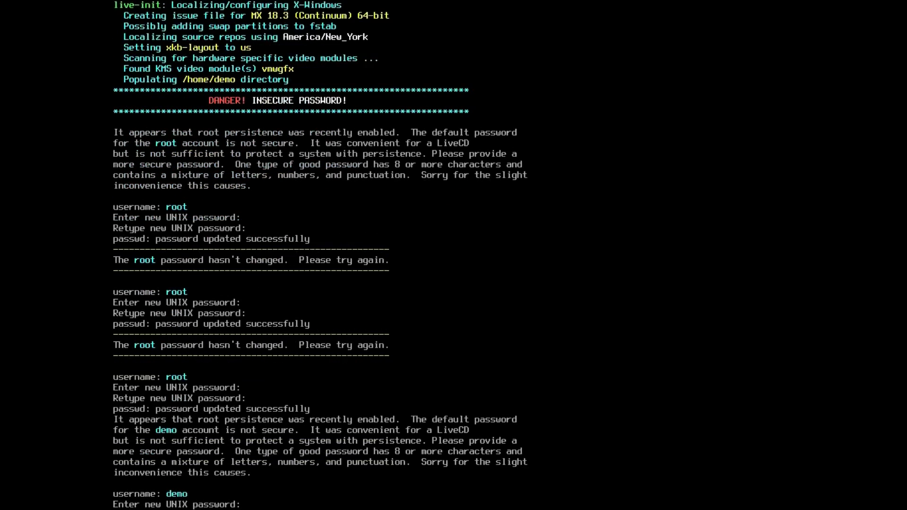
key("Return")
key("Return")
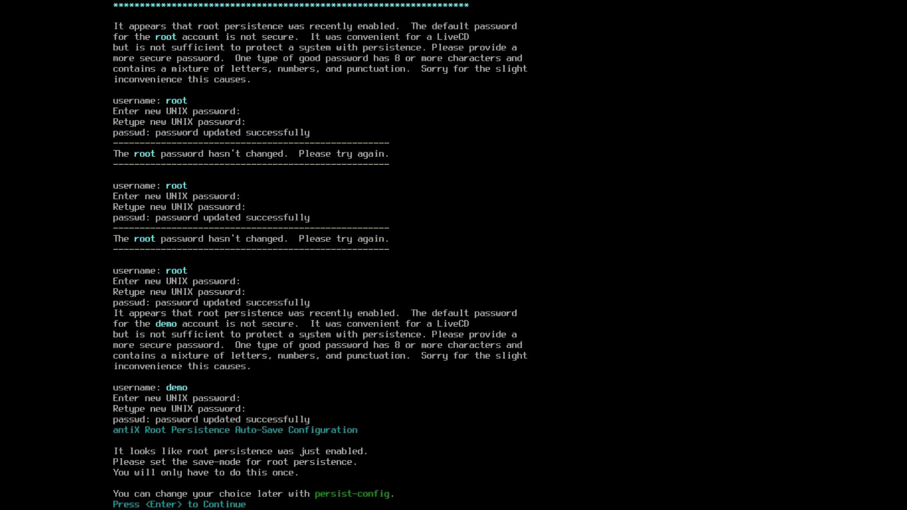
Step: Set the root persistence auto-save mode to Automatic and continue booting to the desktop
key("Return")
type("1")
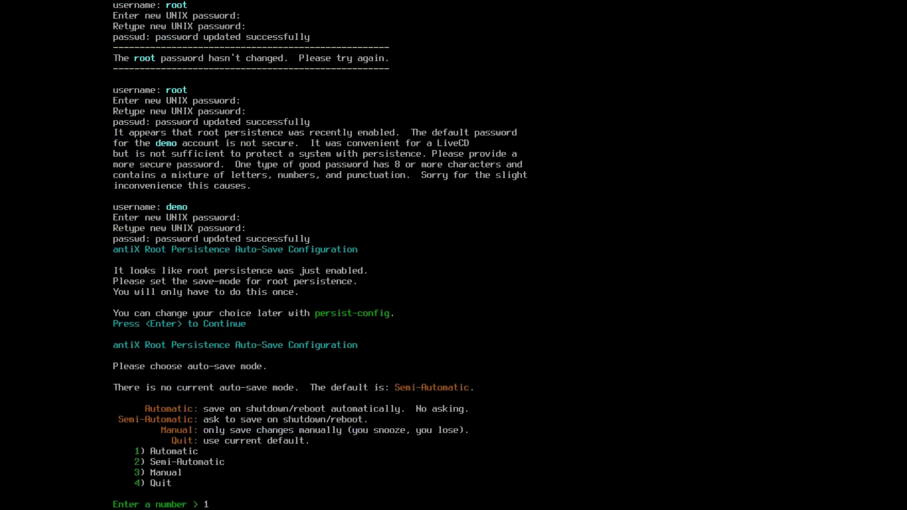
key("Return")
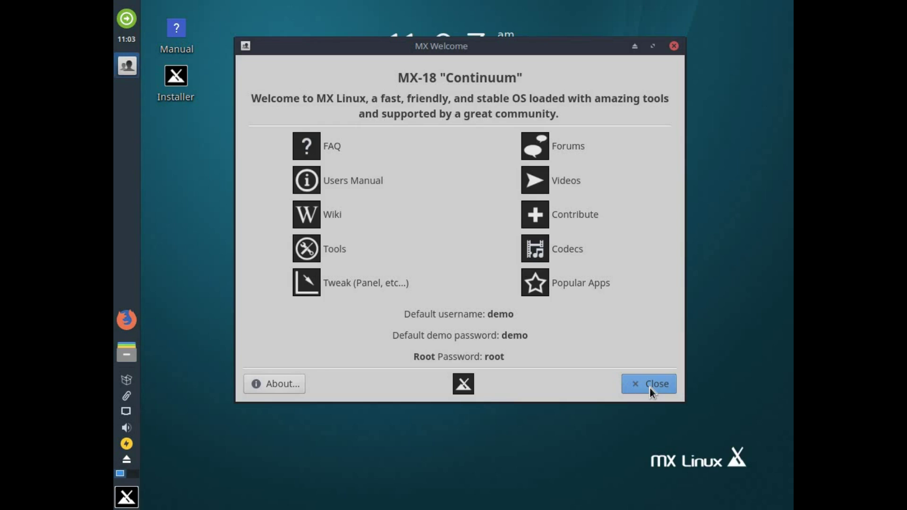
Step: Close the MX Welcome window and create an empty file named "Created on Live USB Persistent" on the desktop
left_click(649, 385)
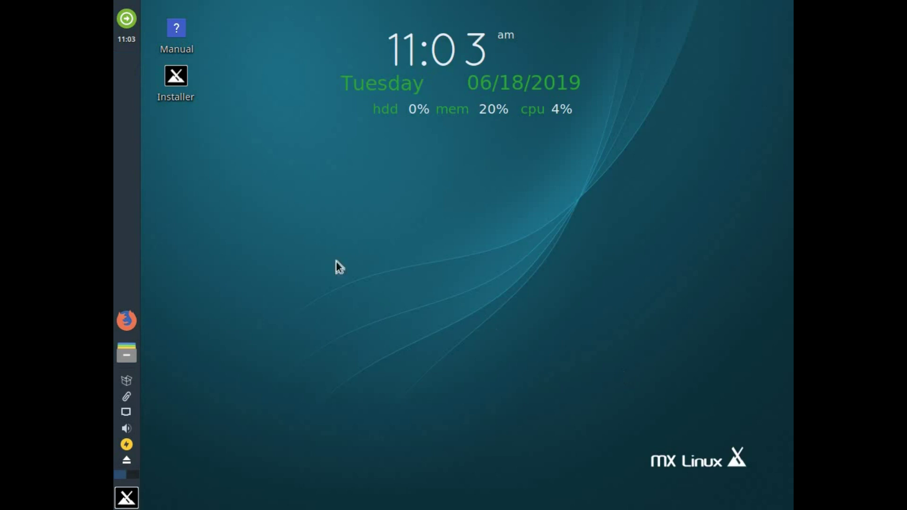
right_click(257, 217)
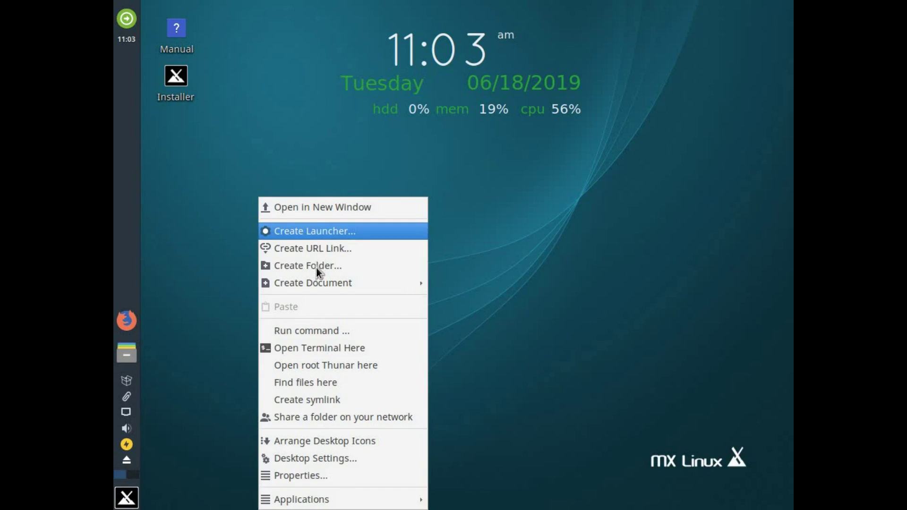
mouse_move(320, 283)
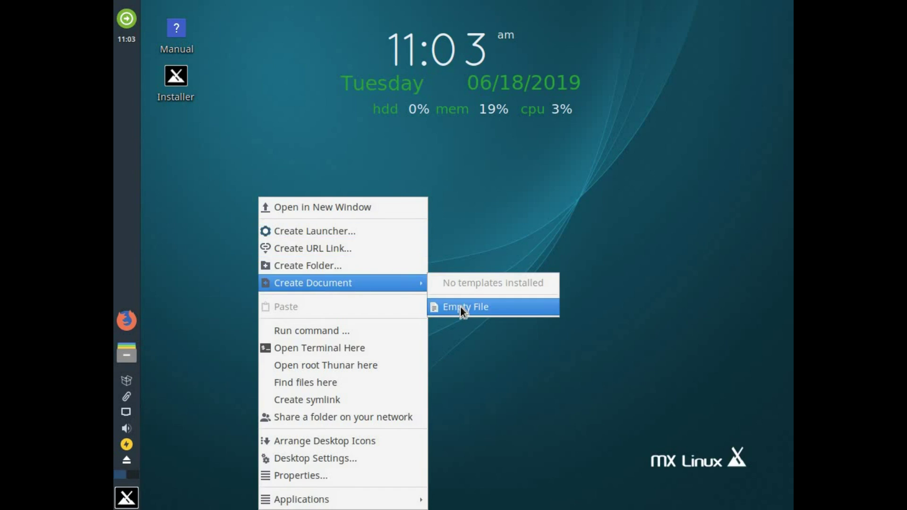
left_click(461, 307)
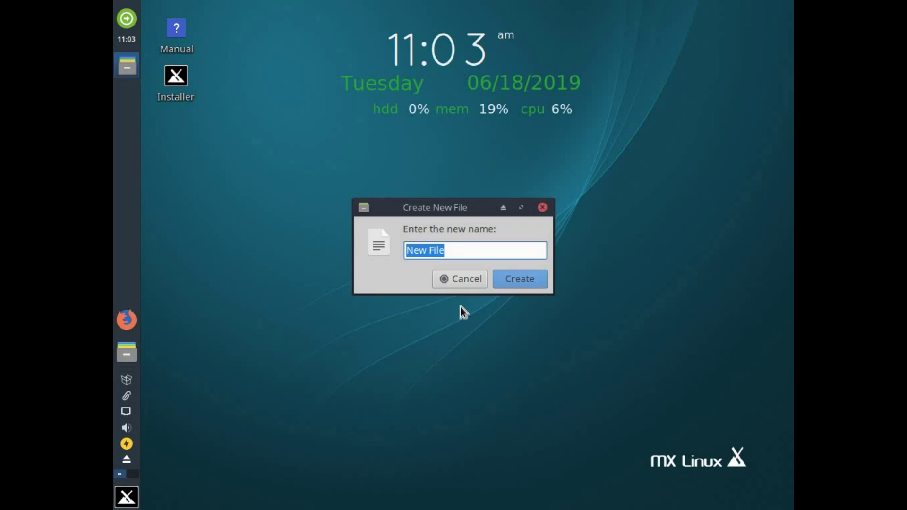
type("Created on ")
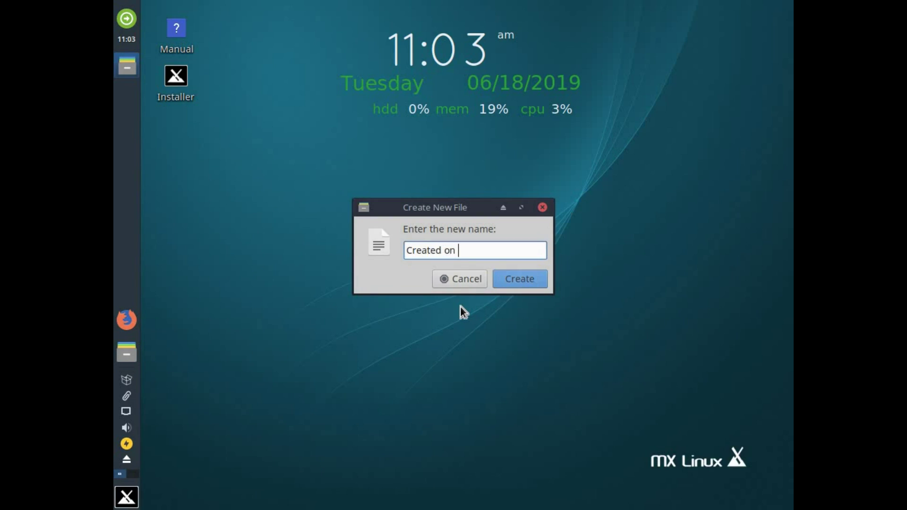
type("Live USB Persistent")
key("BackSpace")
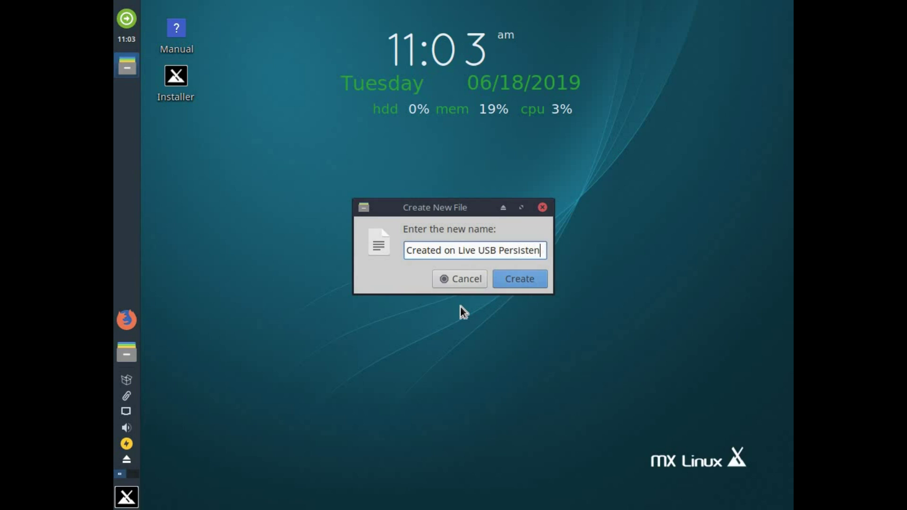
type("t")
left_click(531, 281)
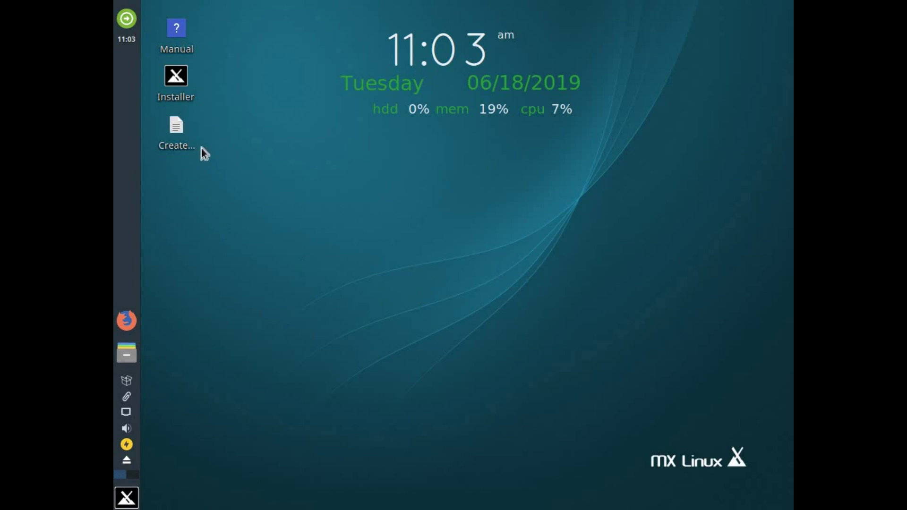
Step: Restart the live system and boot the "Custom x64 (18 June 2019)" entry
left_click(122, 500)
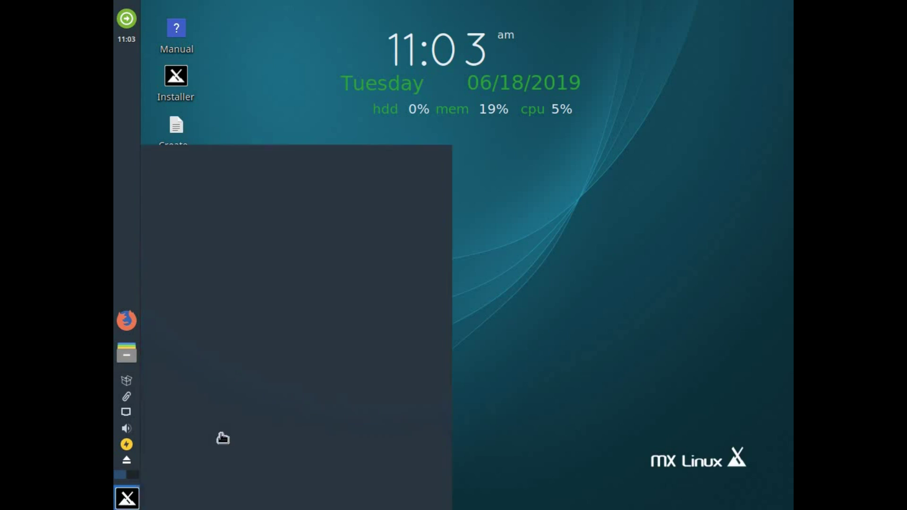
left_click(433, 158)
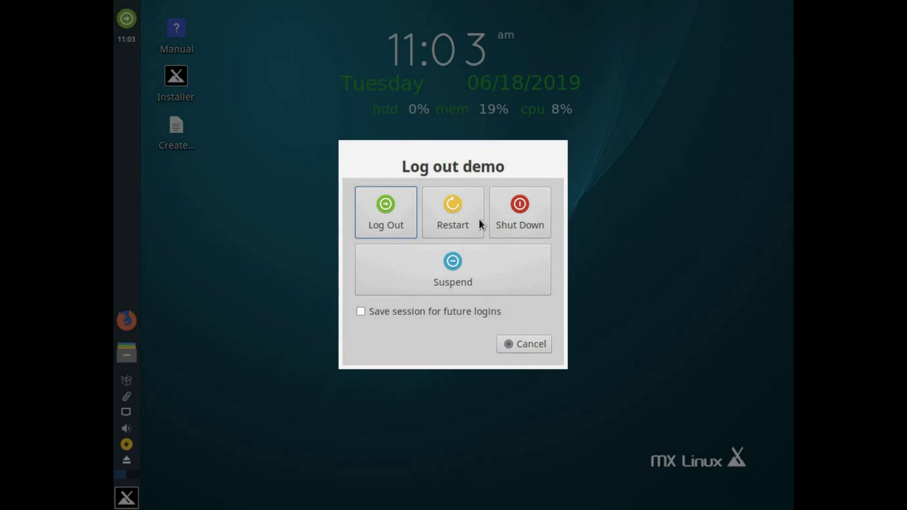
left_click(463, 223)
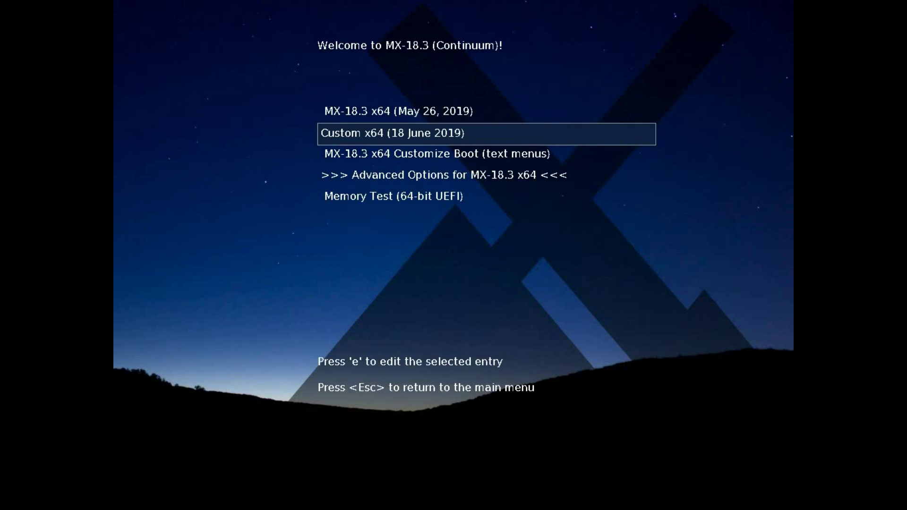
key("Return")
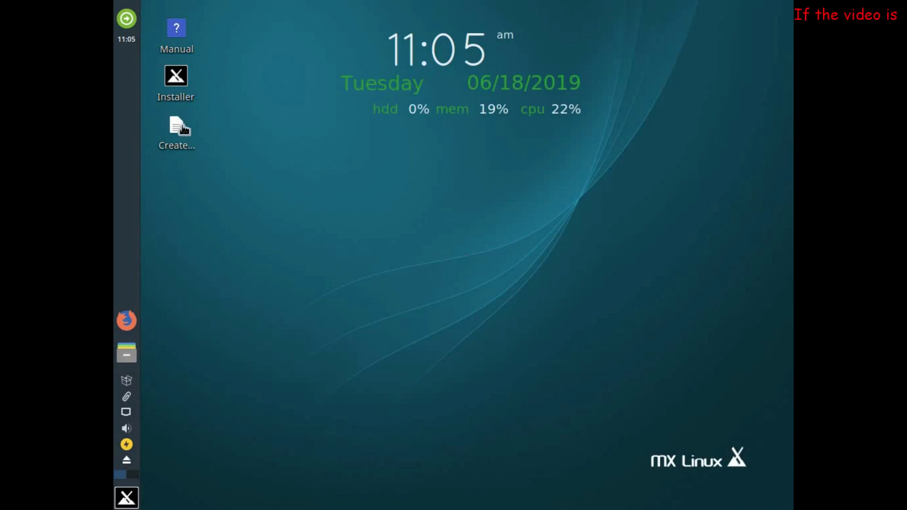
Step: Open the "Created on Live USB Persistent" file from the desktop to check it, then close the text editor
double_click(178, 151)
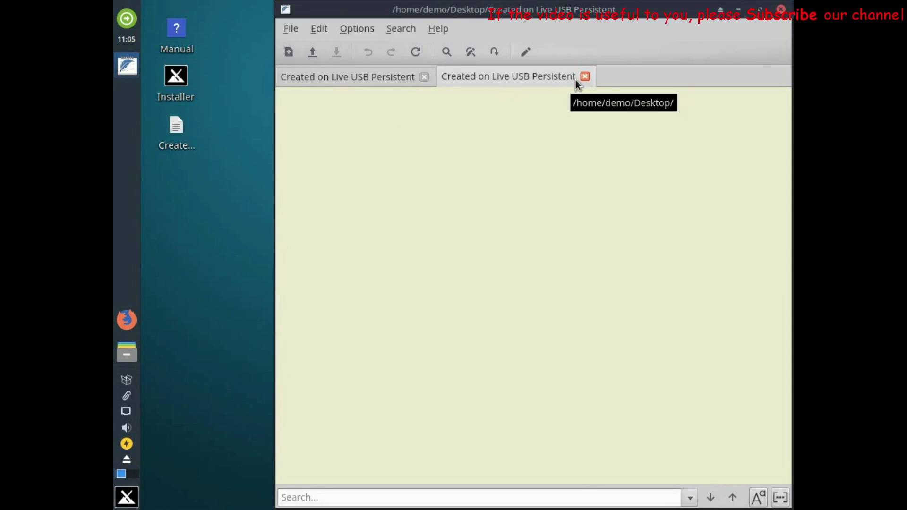
left_click(585, 76)
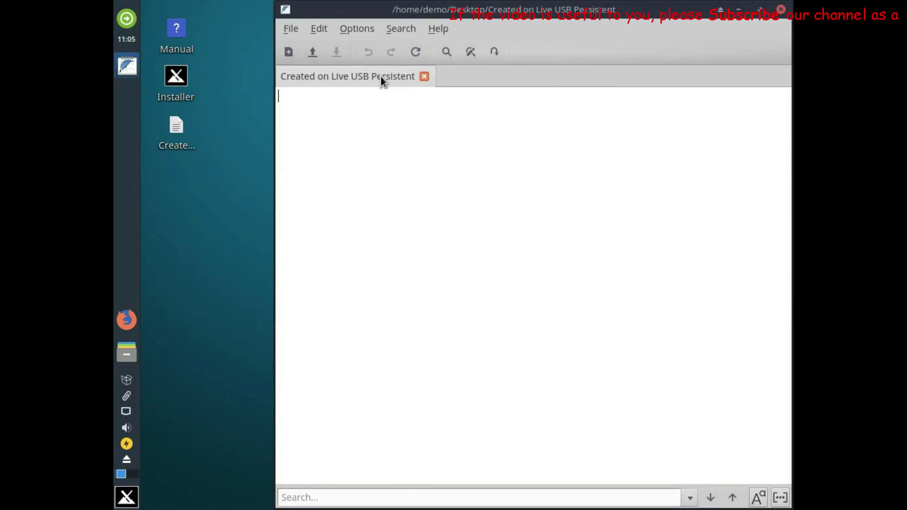
left_click(782, 10)
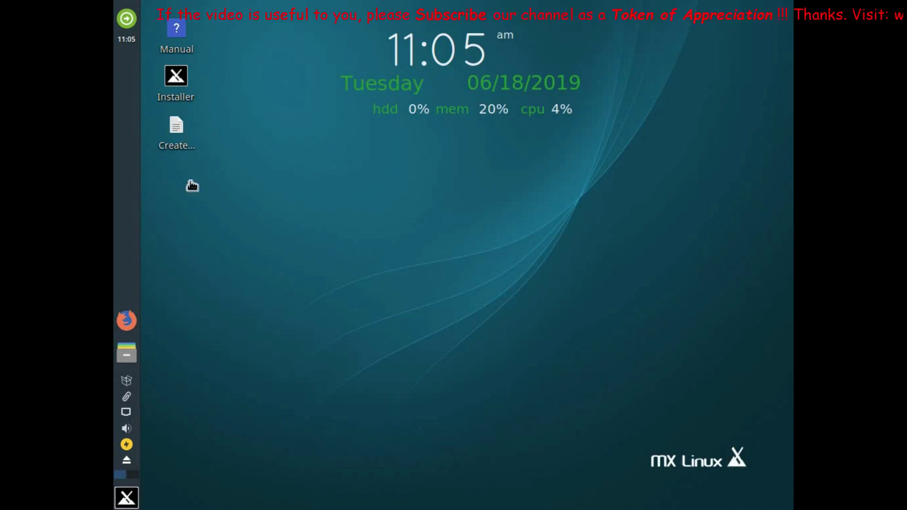
Step: Bring up the log-out options for the demo session
left_click(127, 497)
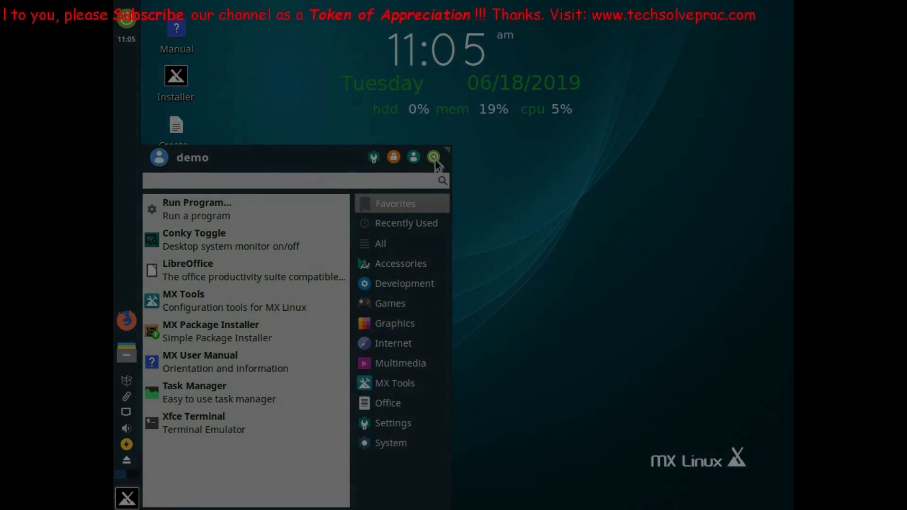
left_click(432, 156)
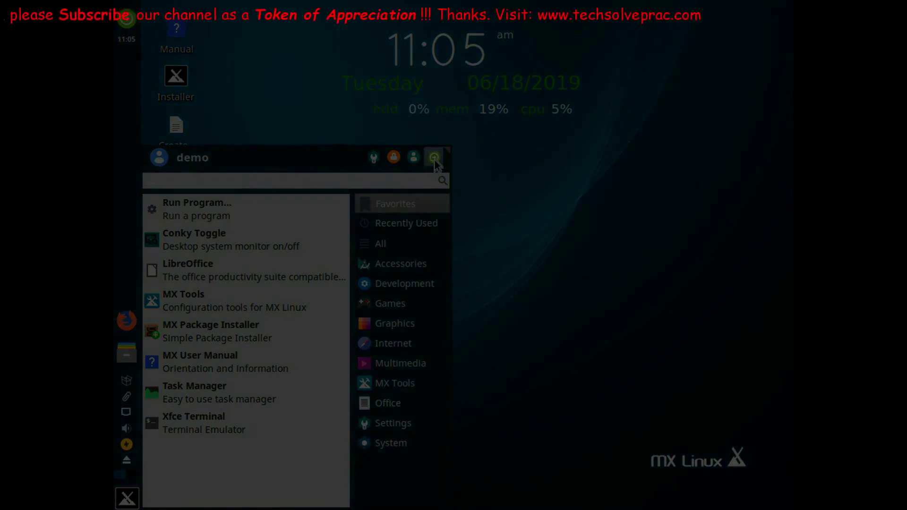